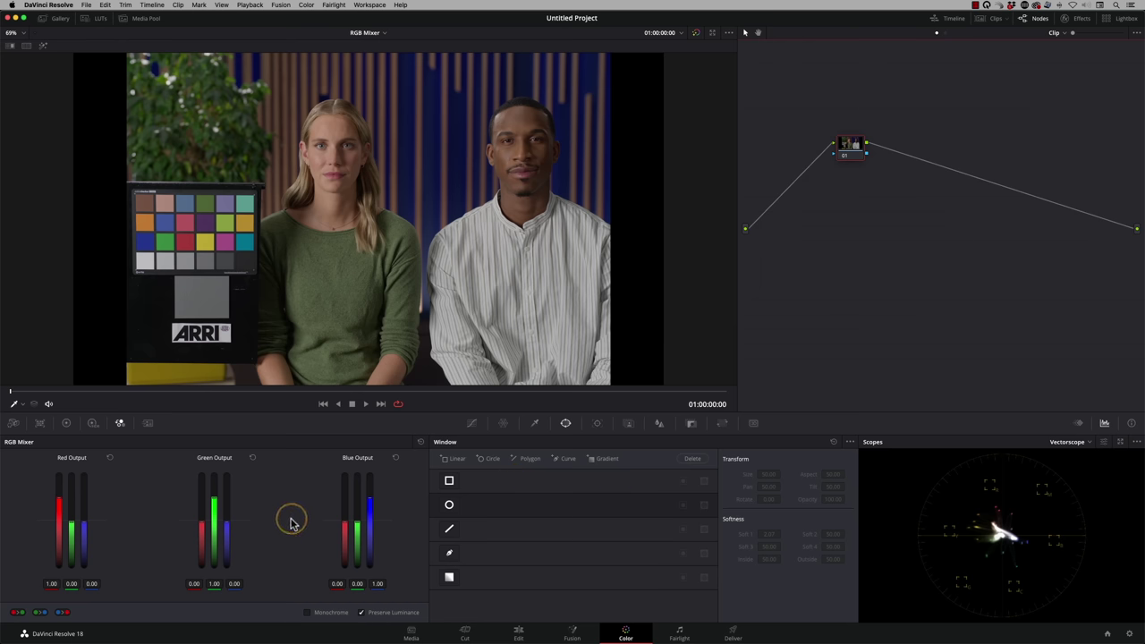
left_click(68, 423)
left_click(93, 423)
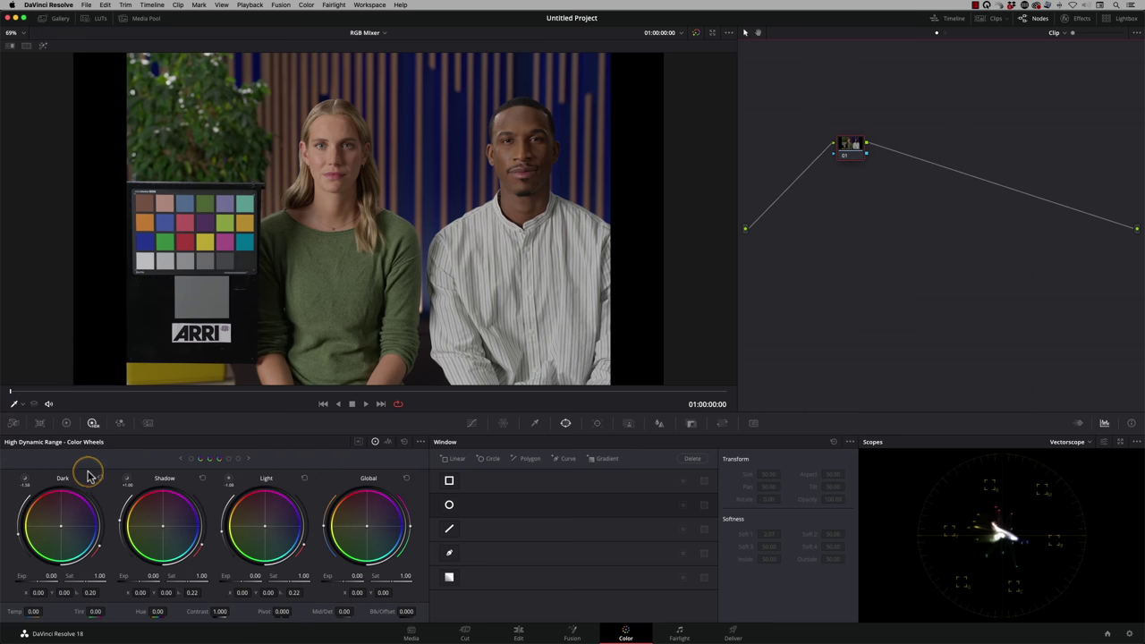
left_click(121, 424)
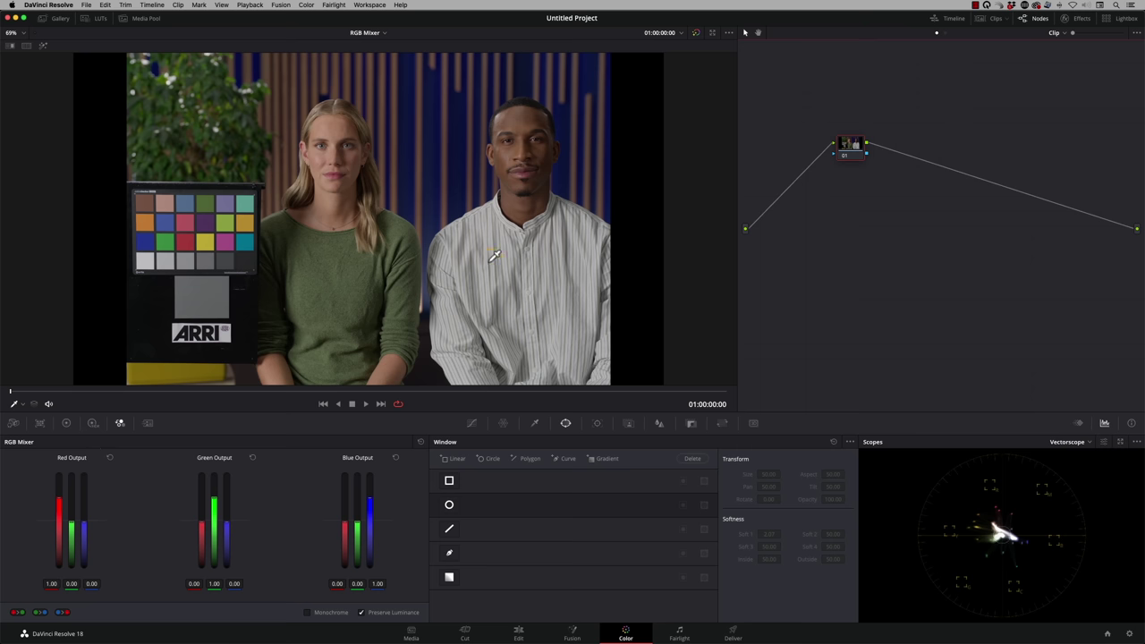
left_click(1132, 634)
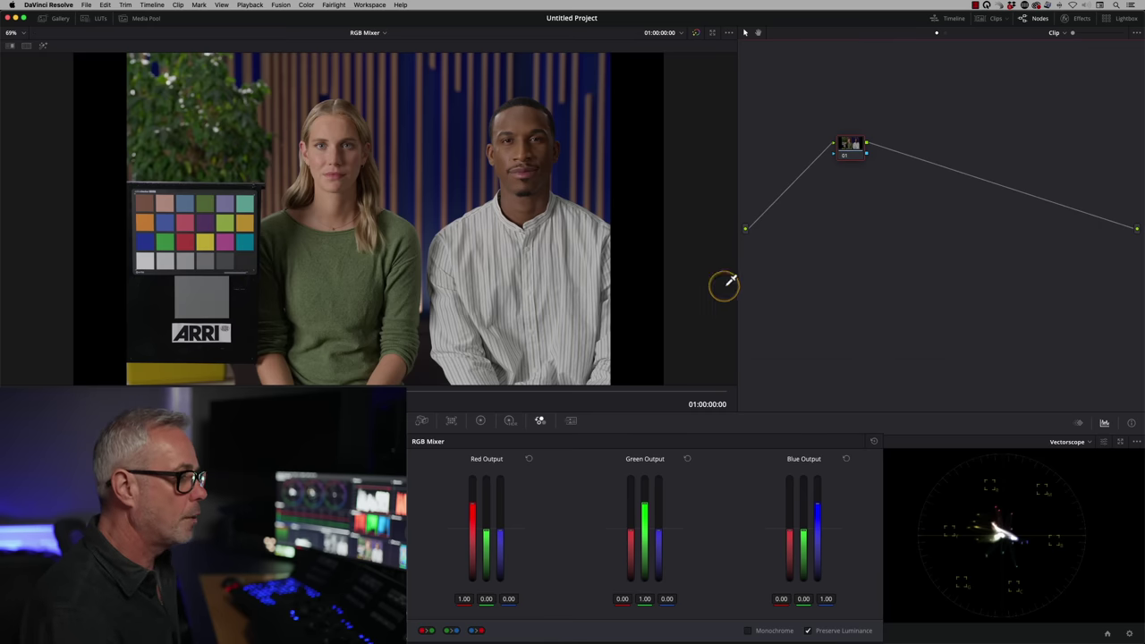
left_click(989, 543)
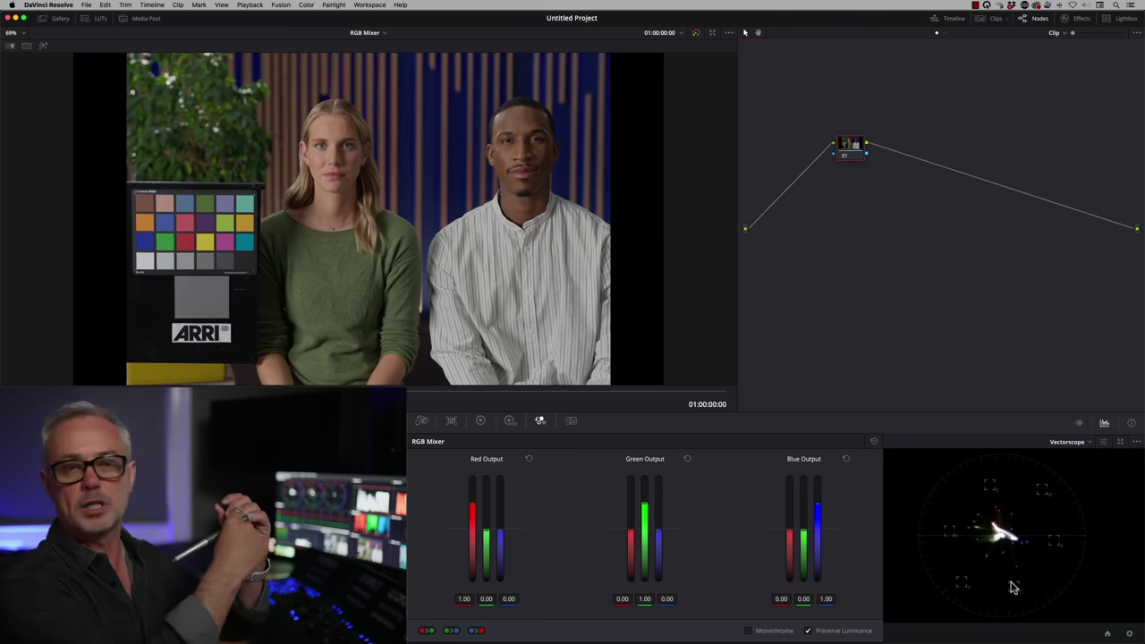
left_click(941, 366)
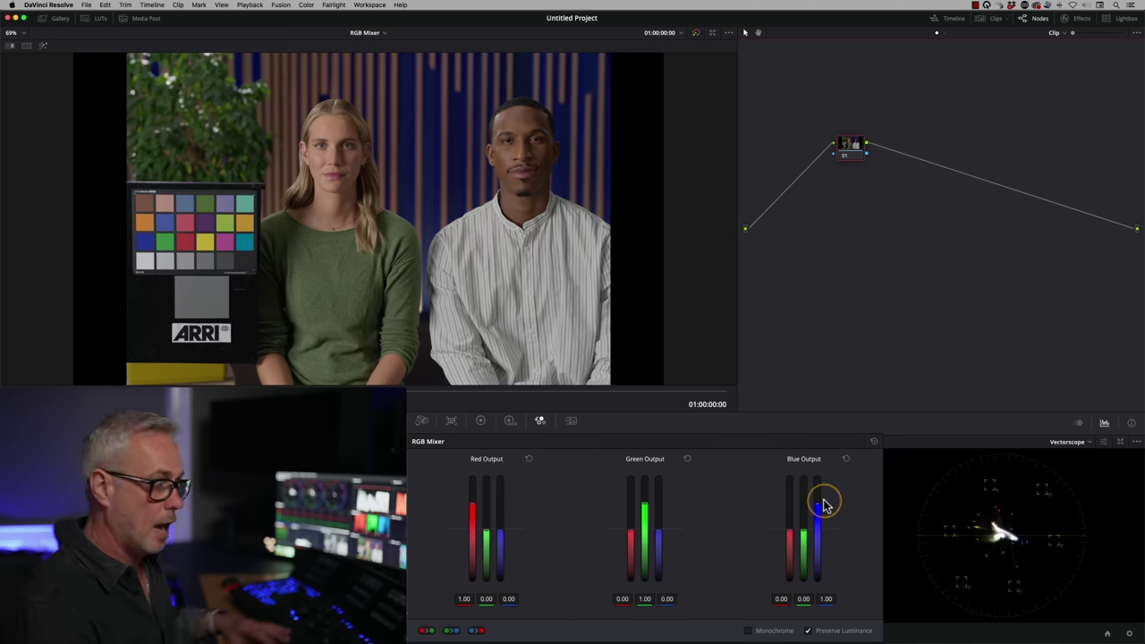
Raise the red, green and blue output gains on their own channels to about 2.00.
left_click(782, 436)
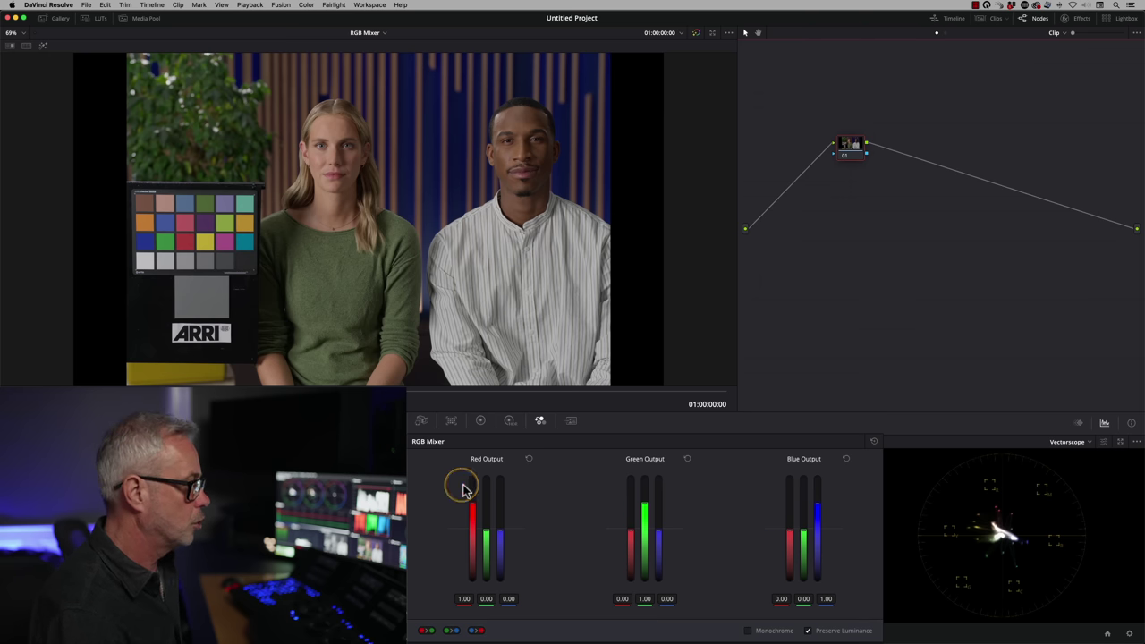
left_click_drag(474, 509, 472, 567)
key("ctrl+z")
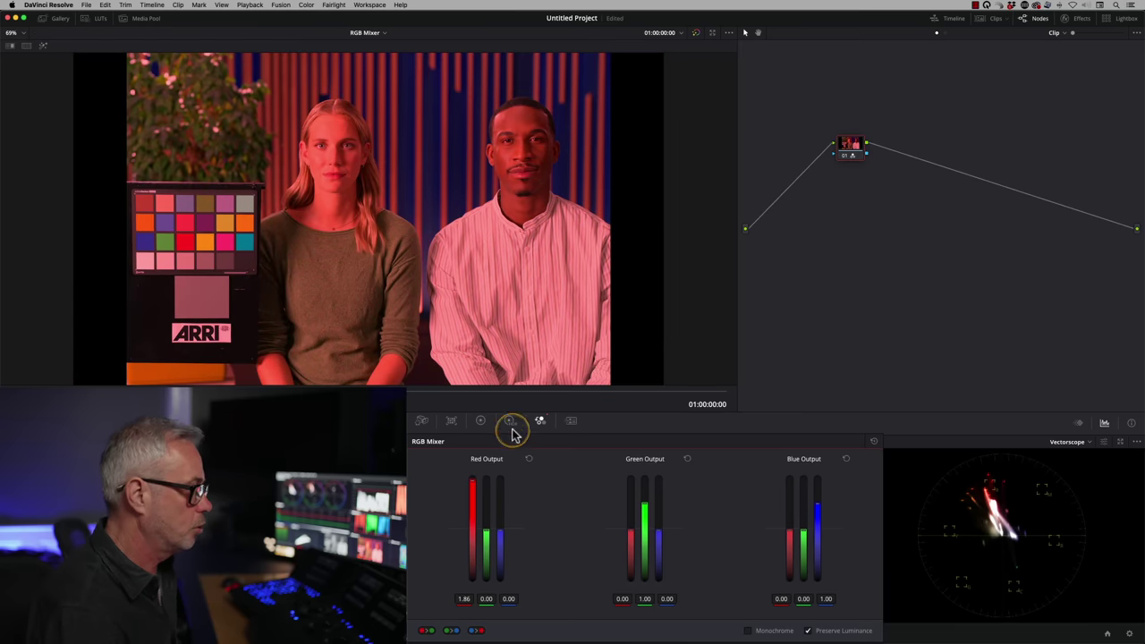
left_click_drag(647, 517, 646, 460)
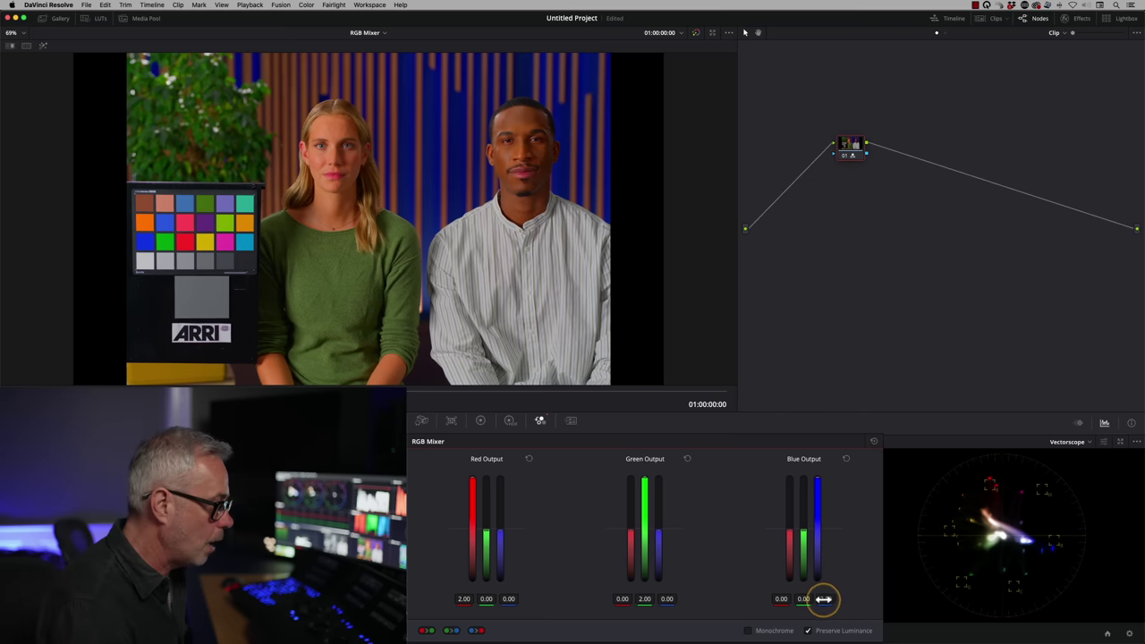
Set the Blue, Green and Red Output gains to 0.00, rendering the chart black and white.
left_click_drag(823, 599, 824, 605)
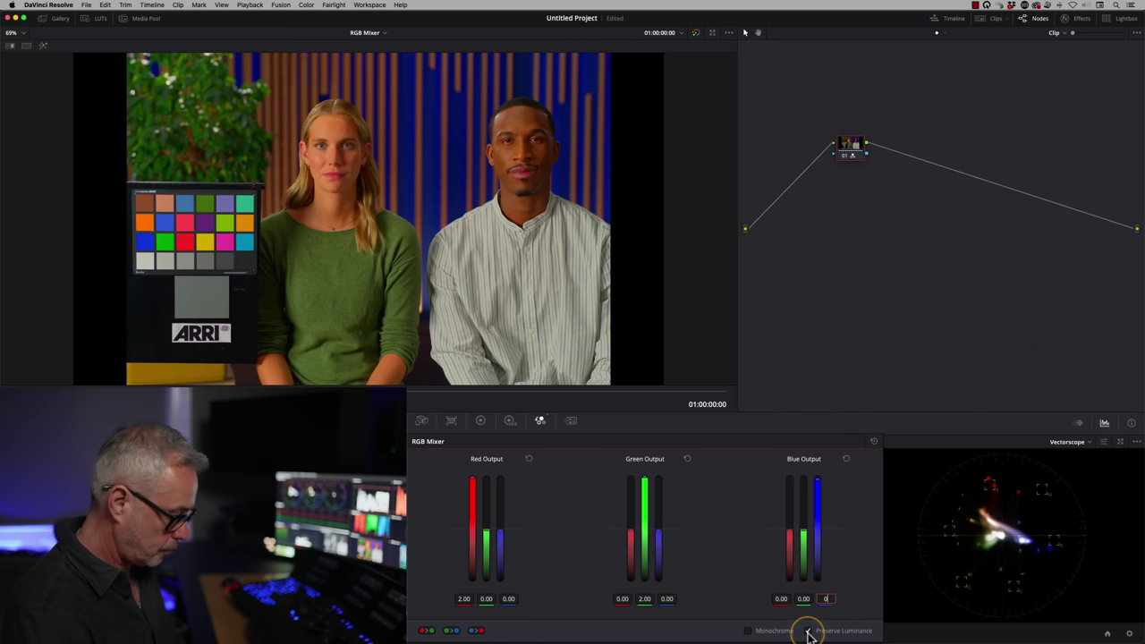
left_click(808, 632)
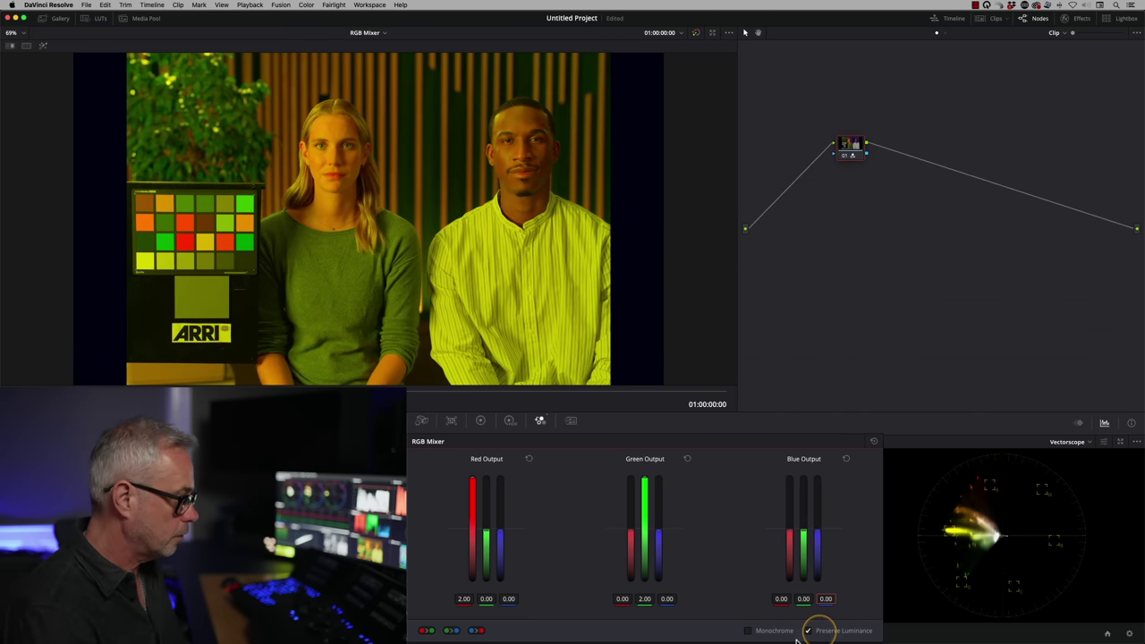
left_click(664, 624)
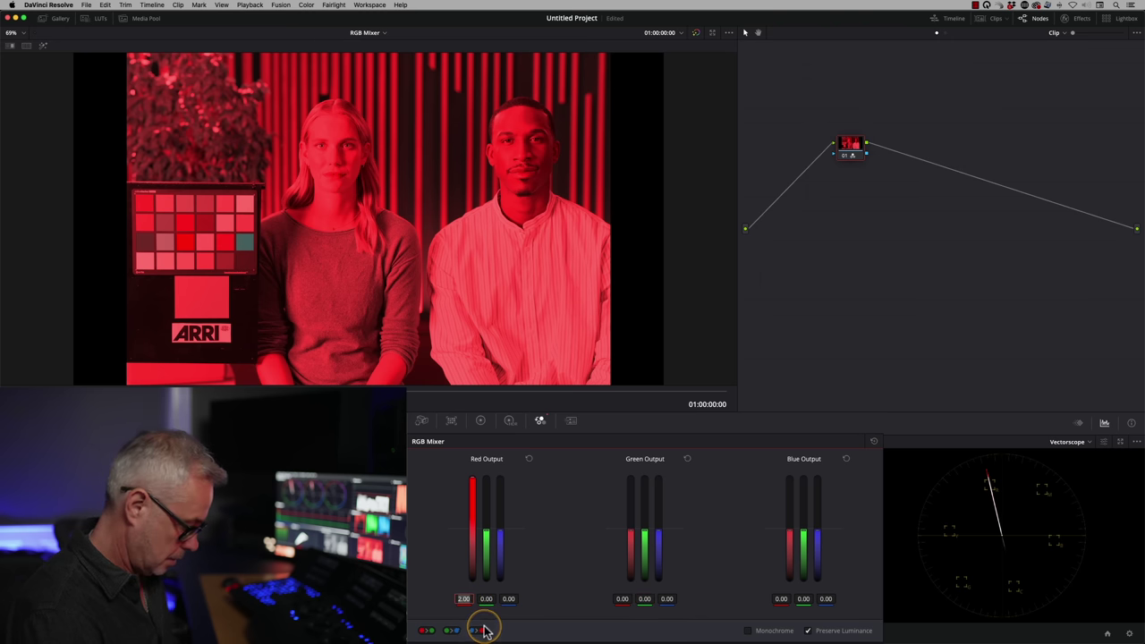
left_click(487, 634)
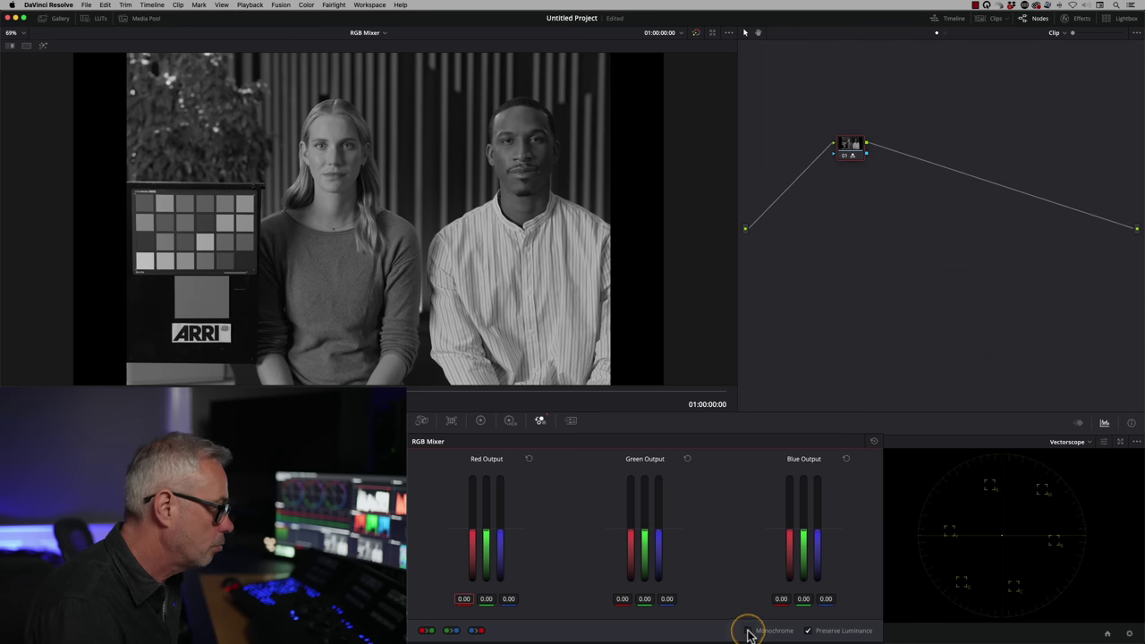
Enable Monochrome, adjust the green weight in the mix, then disable Monochrome again.
left_click(747, 631)
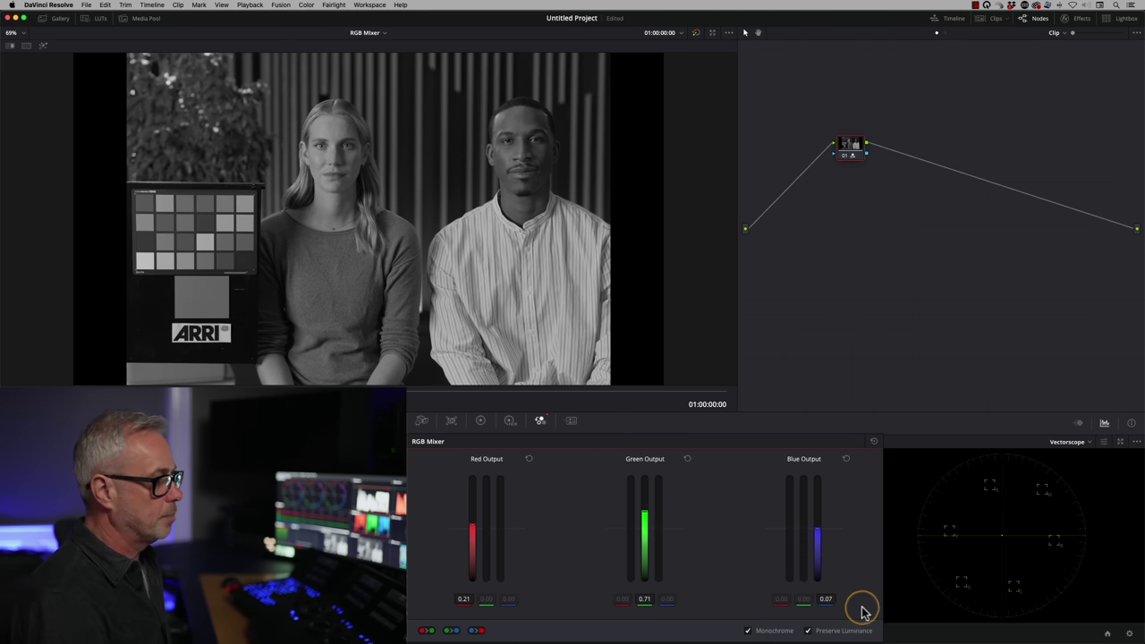
mouse_move(648, 516)
left_mouse_down()
mouse_move(639, 480)
mouse_move(636, 540)
mouse_move(641, 498)
mouse_move(662, 509)
left_mouse_up()
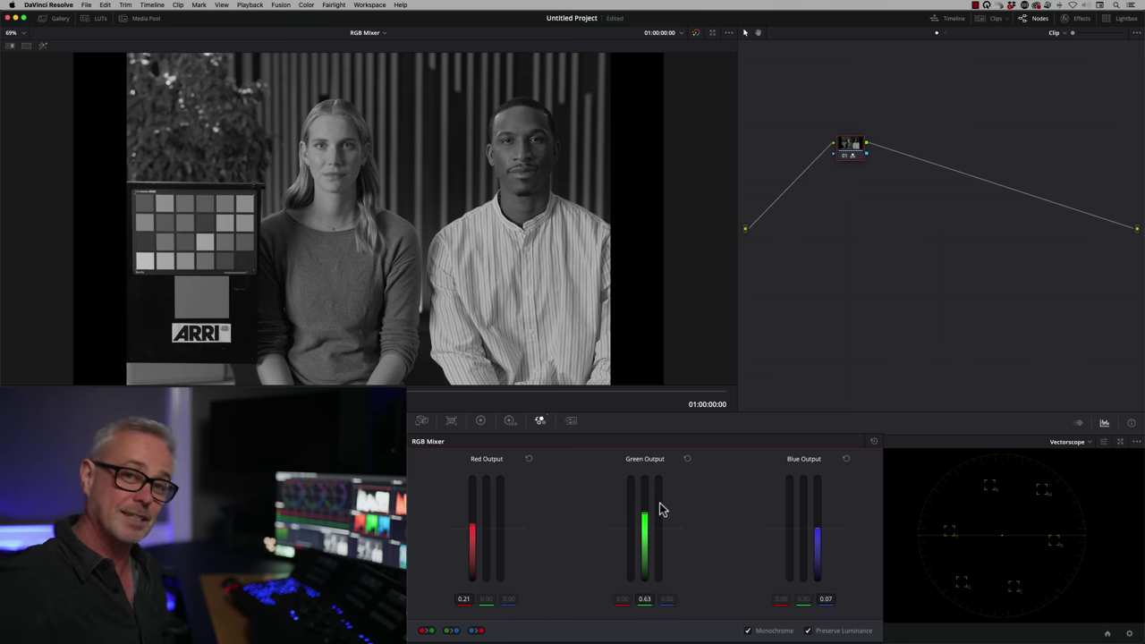
left_click(634, 559)
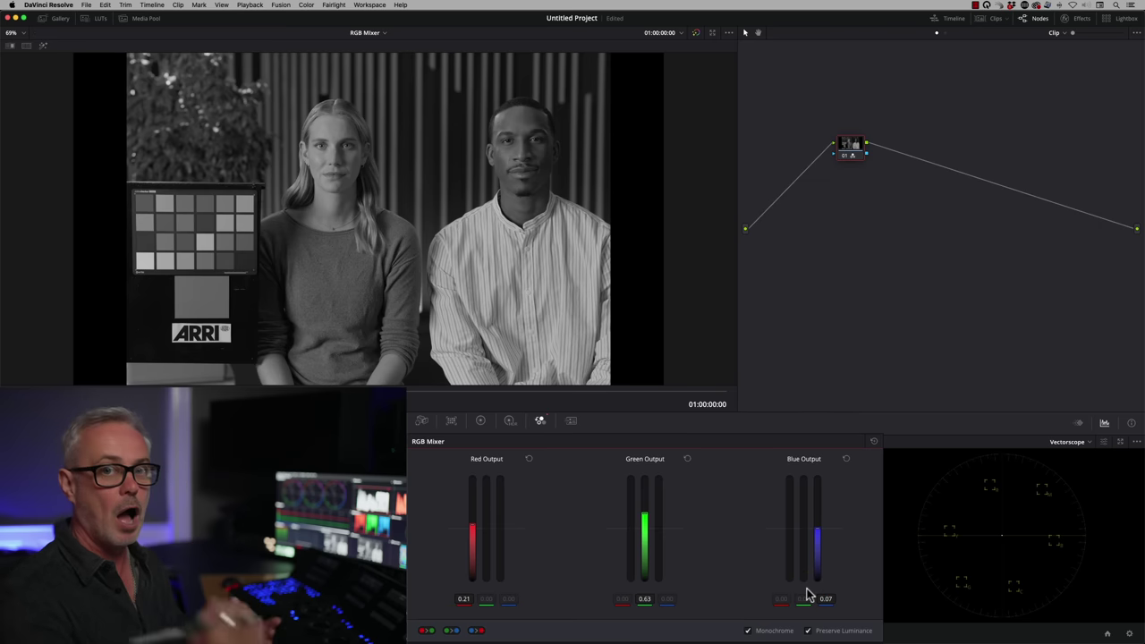
left_click(750, 631)
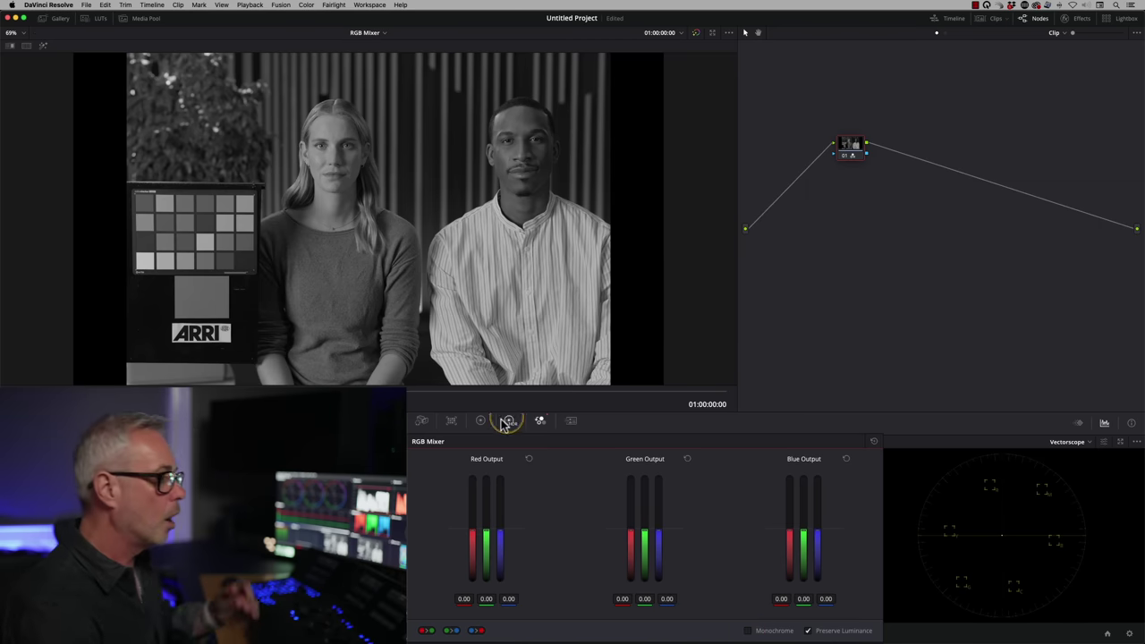
Reset the Red, Green and Blue Outputs to their defaults.
left_click(528, 459)
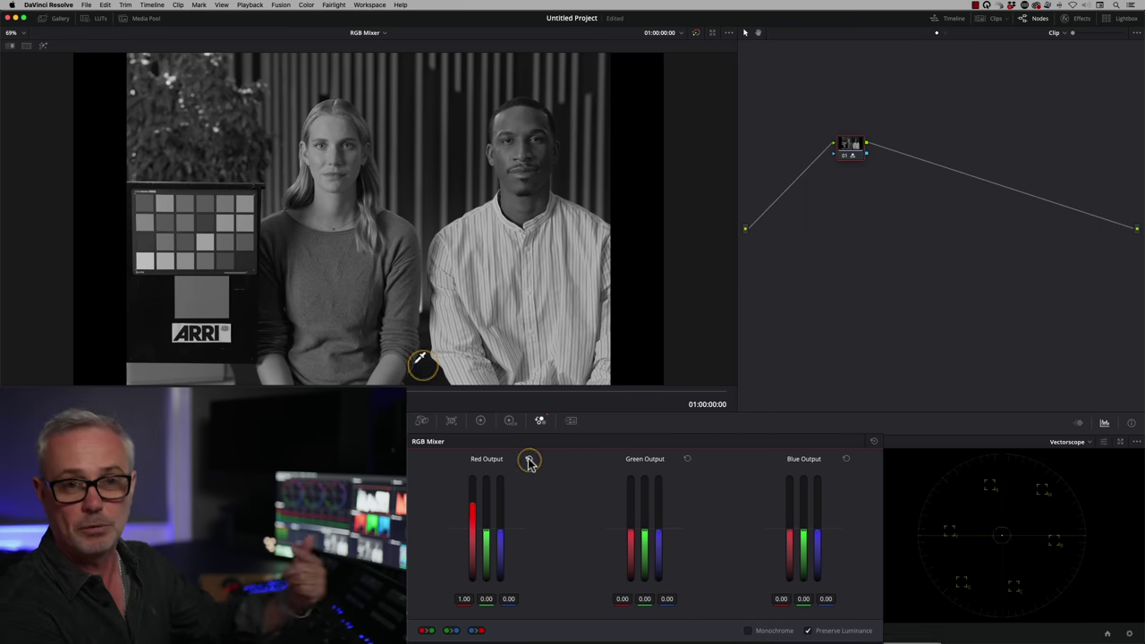
left_click(687, 459)
left_click(846, 459)
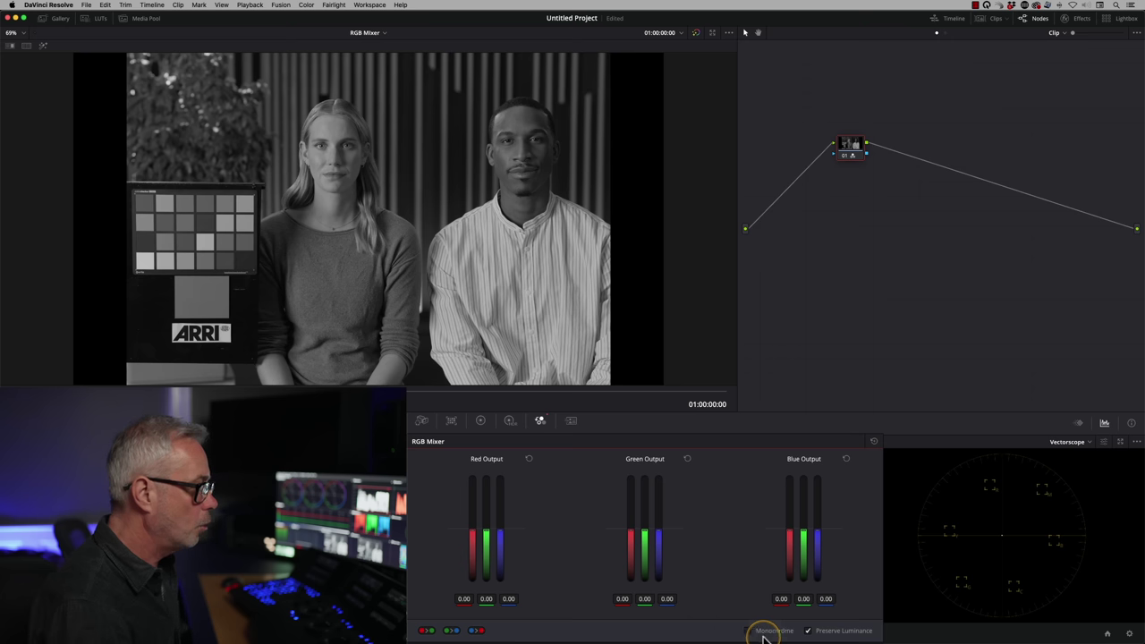
Reset the Red, Green and Blue Outputs to their default values.
left_click(529, 459)
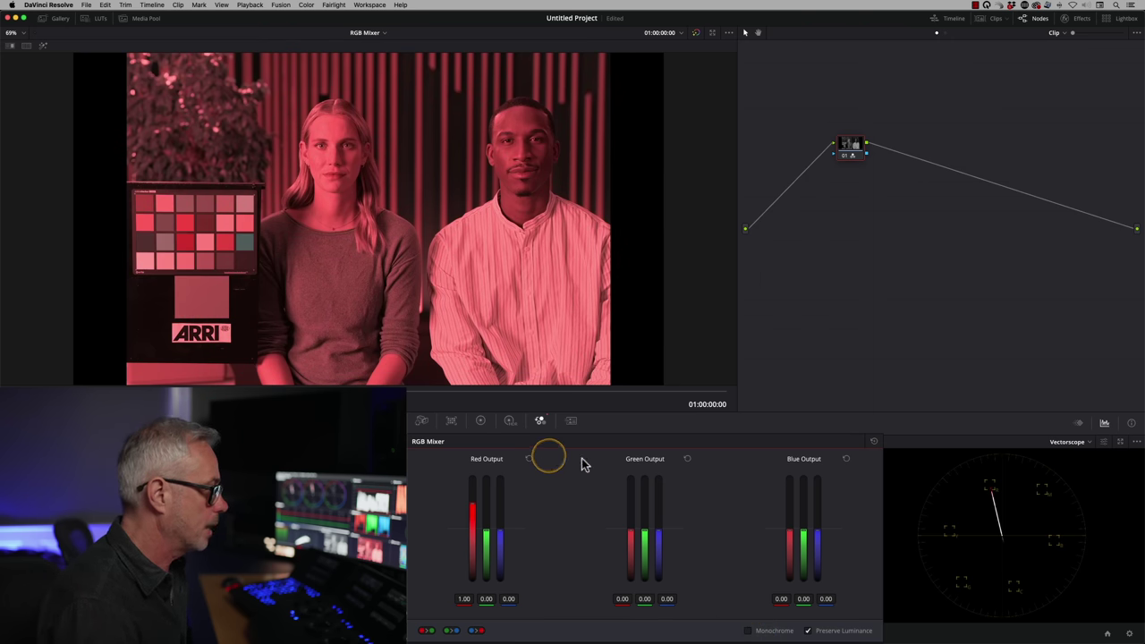
left_click(687, 460)
left_click(847, 459)
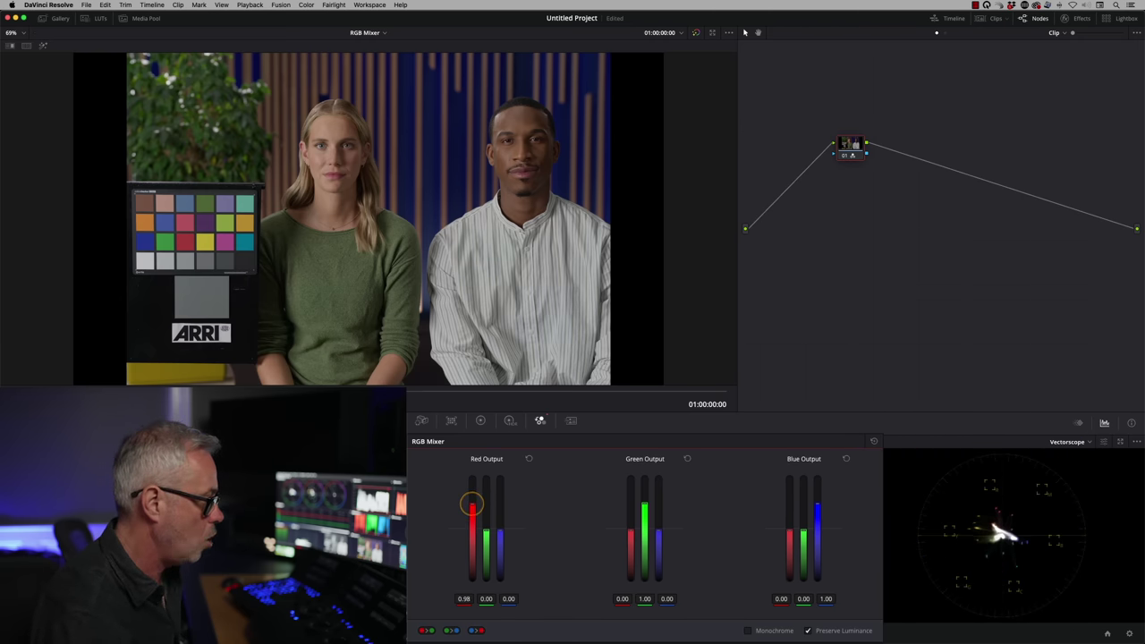
Raise the red gain for a pink tint, lower it, then reset the Red Output.
left_click_drag(473, 499, 472, 478)
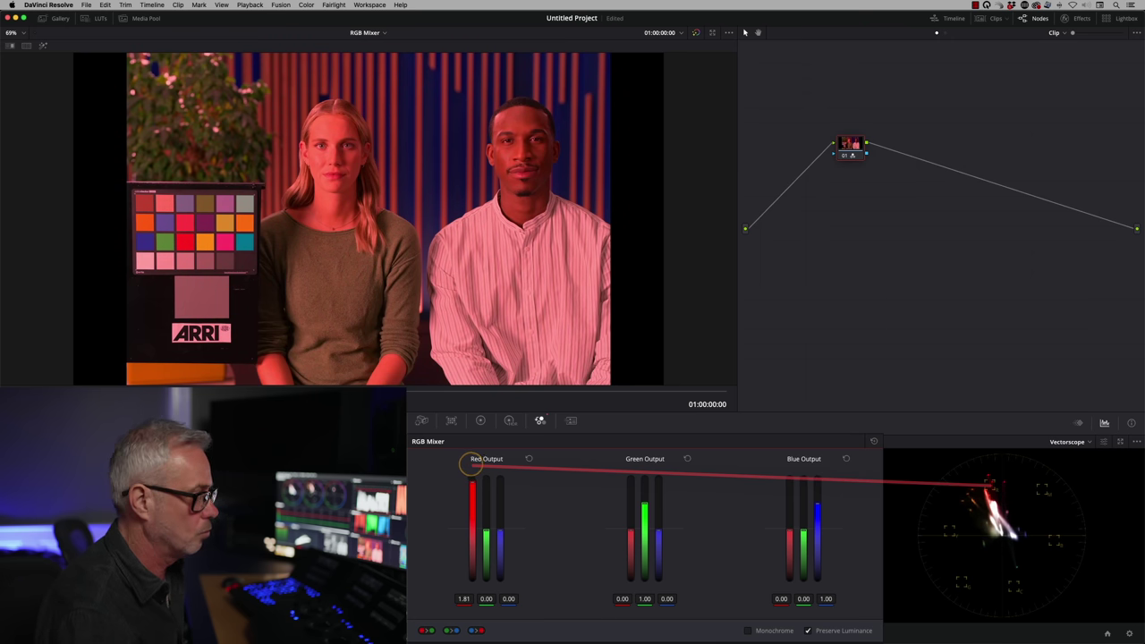
left_click_drag(470, 464, 470, 569)
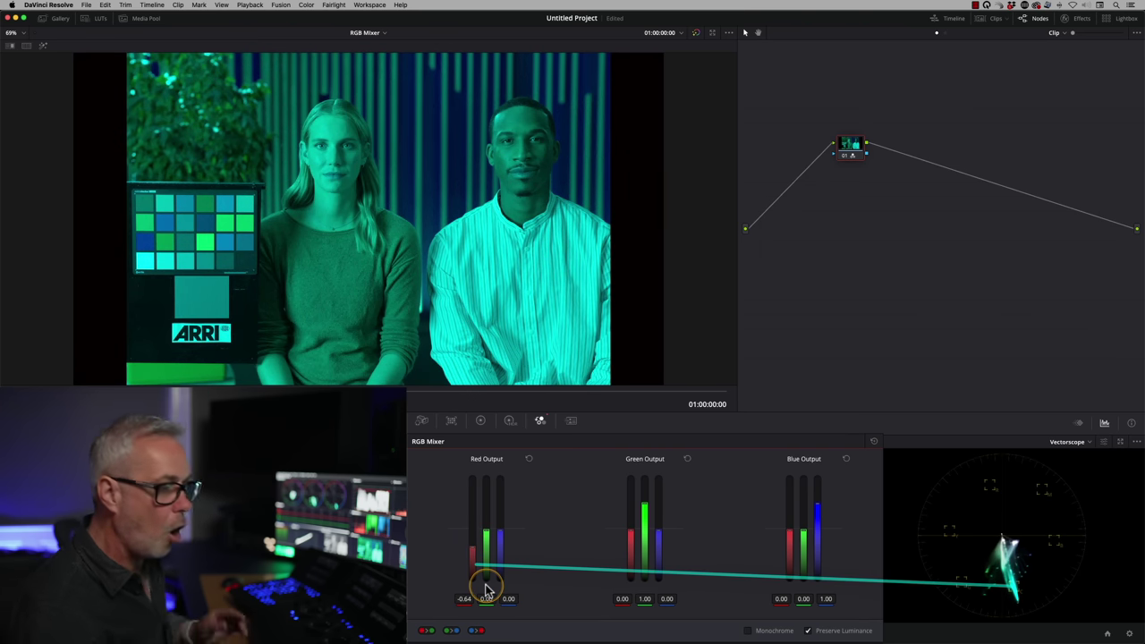
left_click(893, 547)
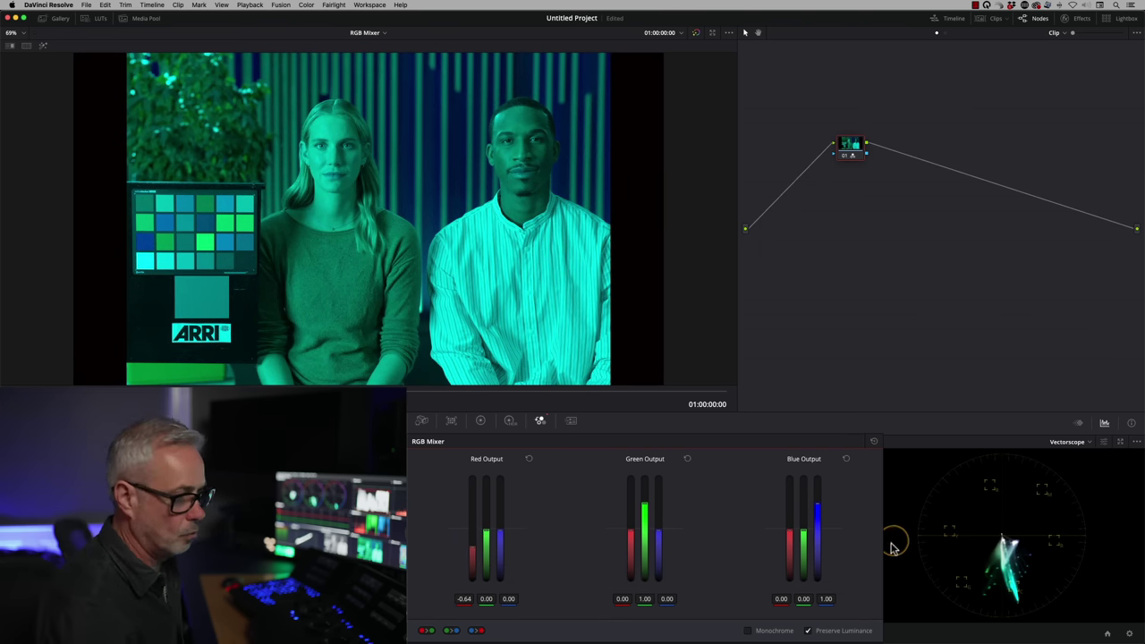
left_click(528, 460)
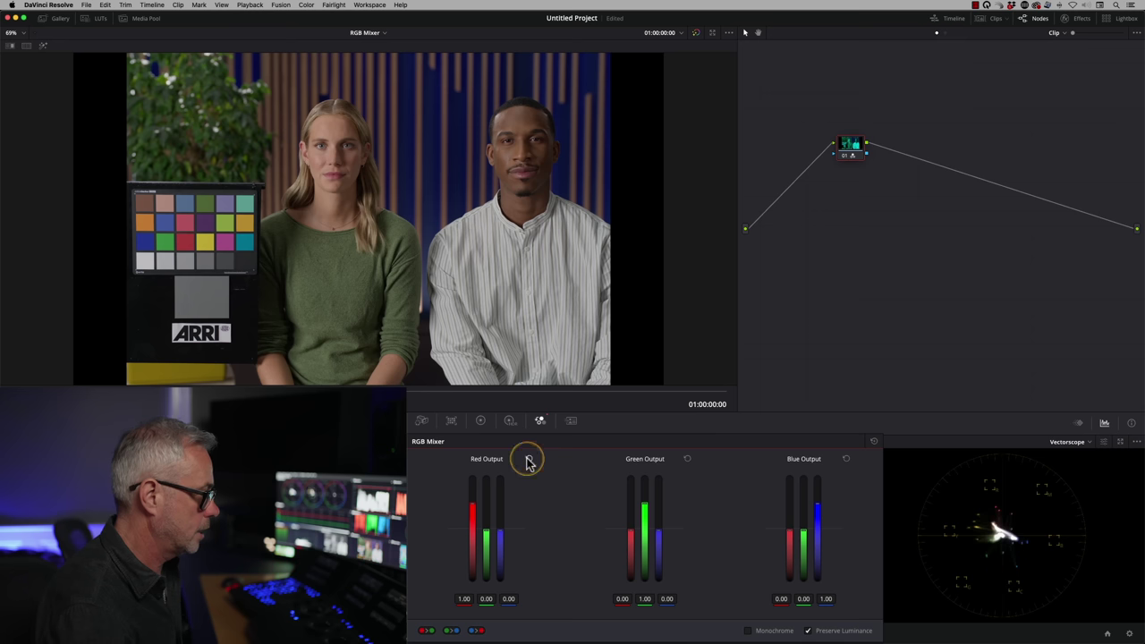
Lower the green gain to turn the image magenta, reset it, then push blue to about 2.
left_click_drag(643, 502, 637, 559)
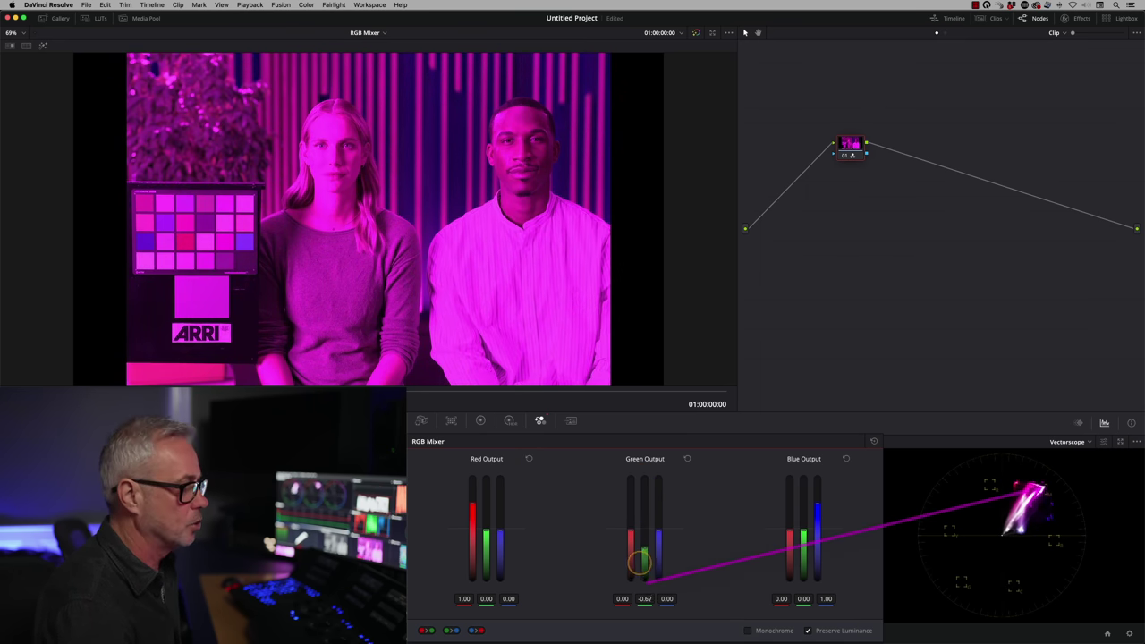
left_click(687, 460)
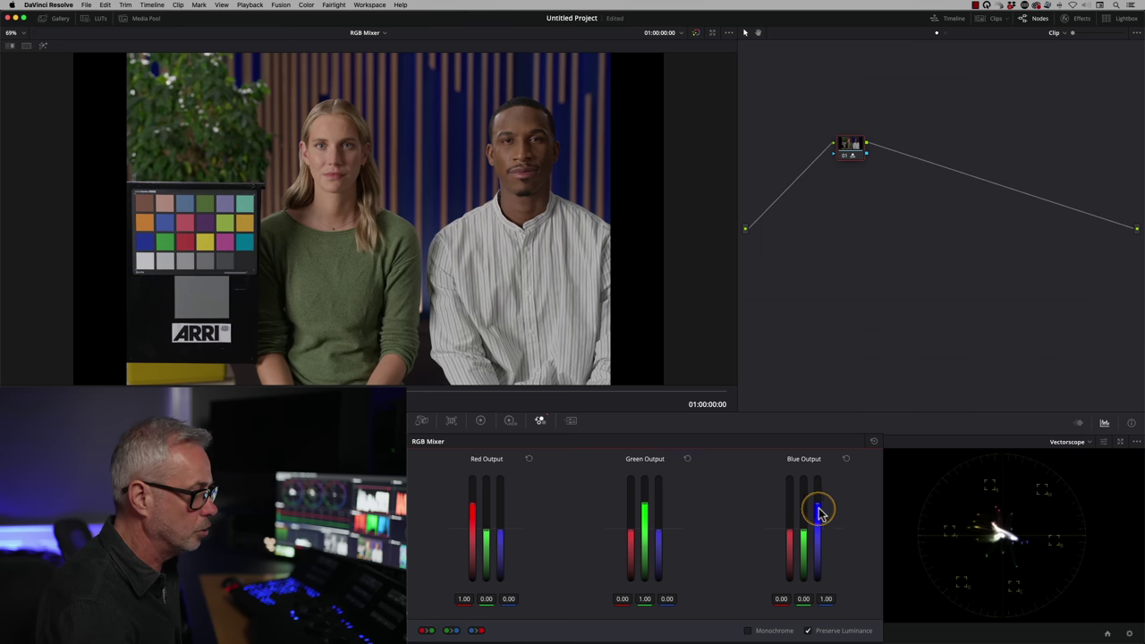
left_click_drag(819, 499, 814, 552)
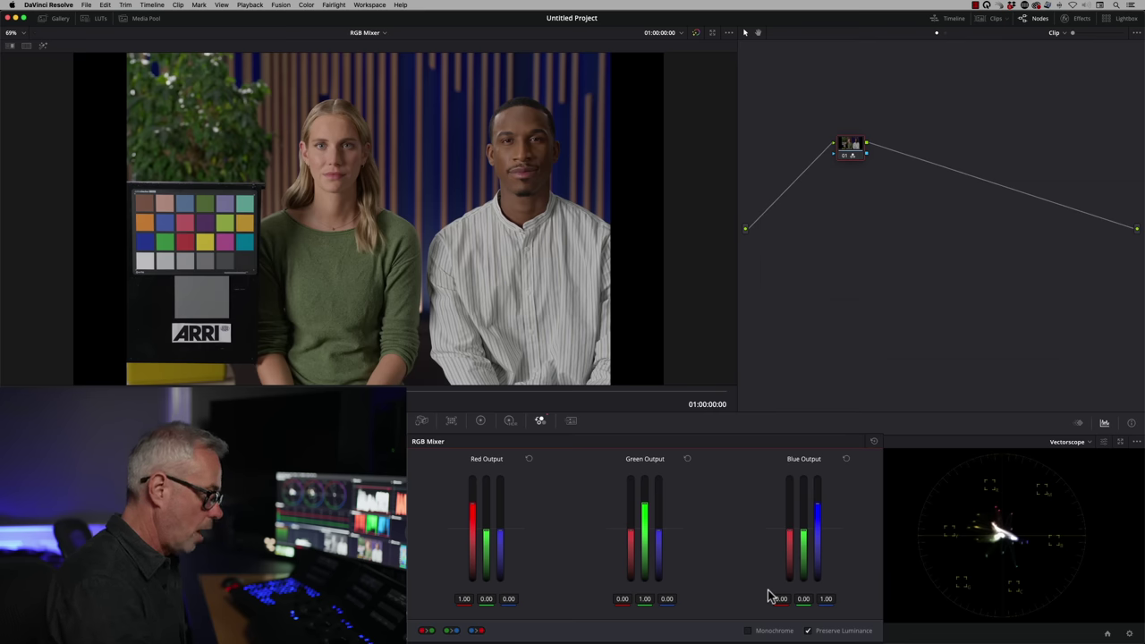
key("Down")
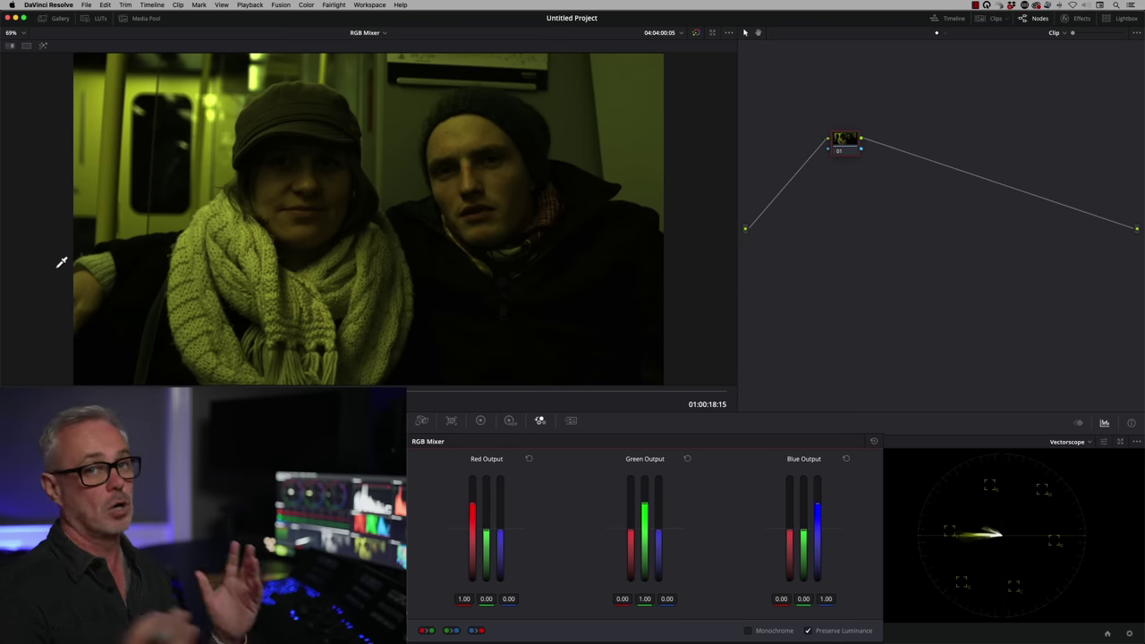
left_click(818, 506)
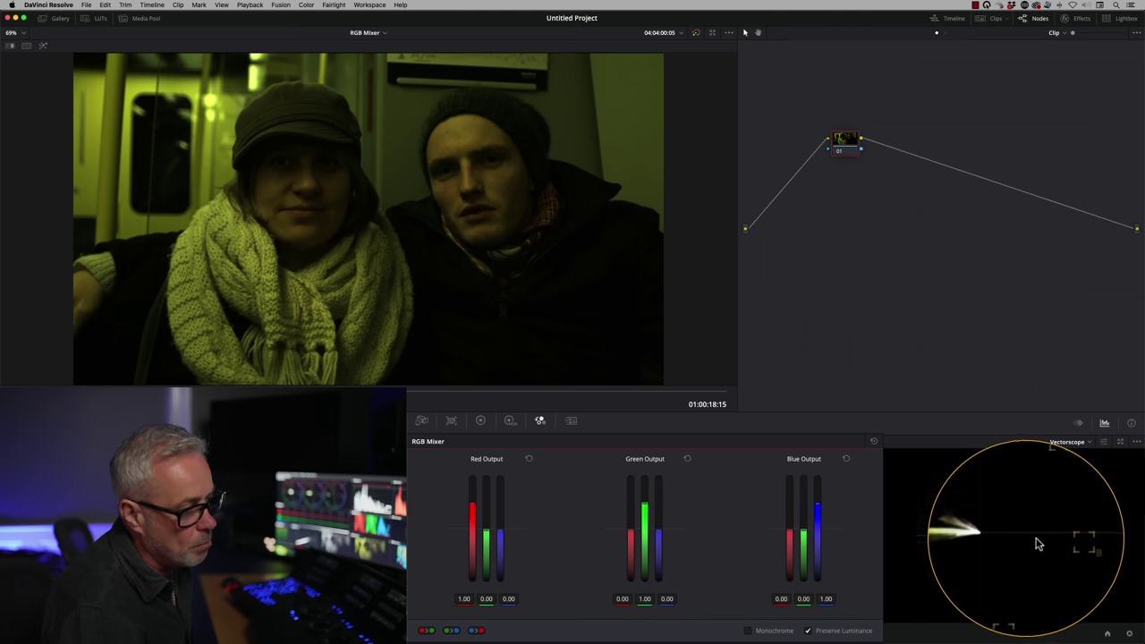
left_click(455, 400)
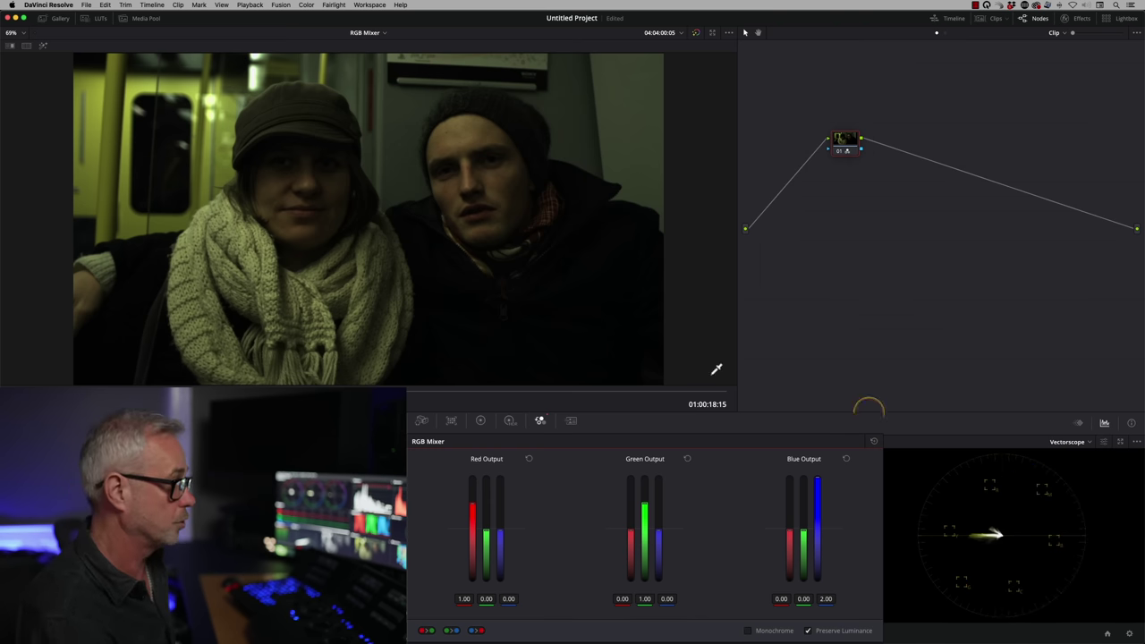
Reset Blue Output, then nudge the Primaries Offset wheel toward blue and reset it to 25.00.
left_click(846, 459)
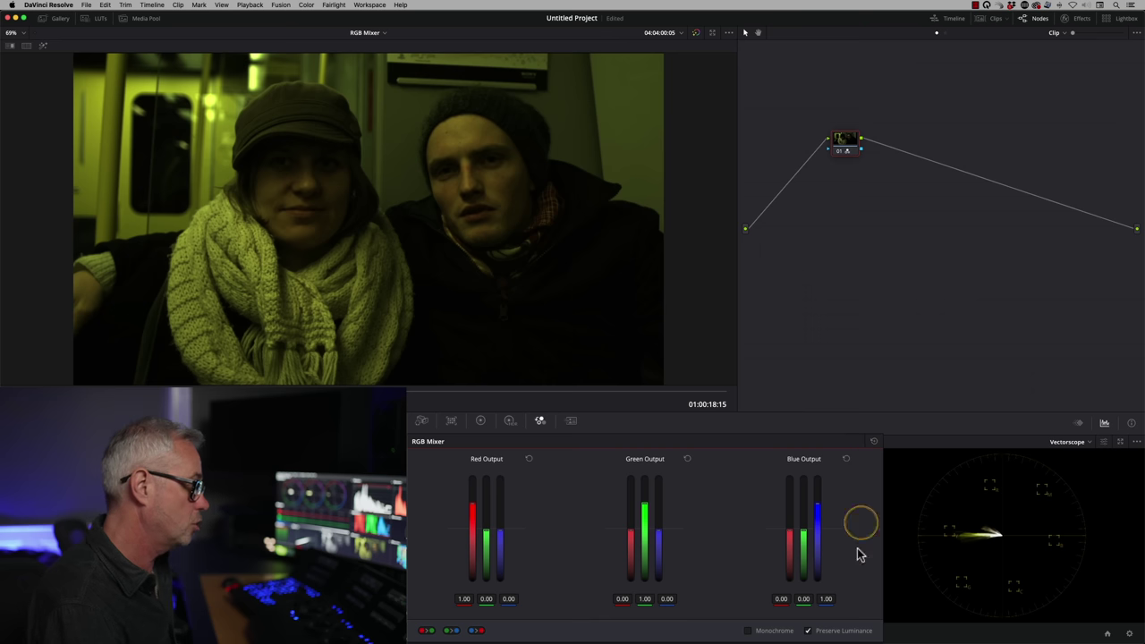
left_click(482, 422)
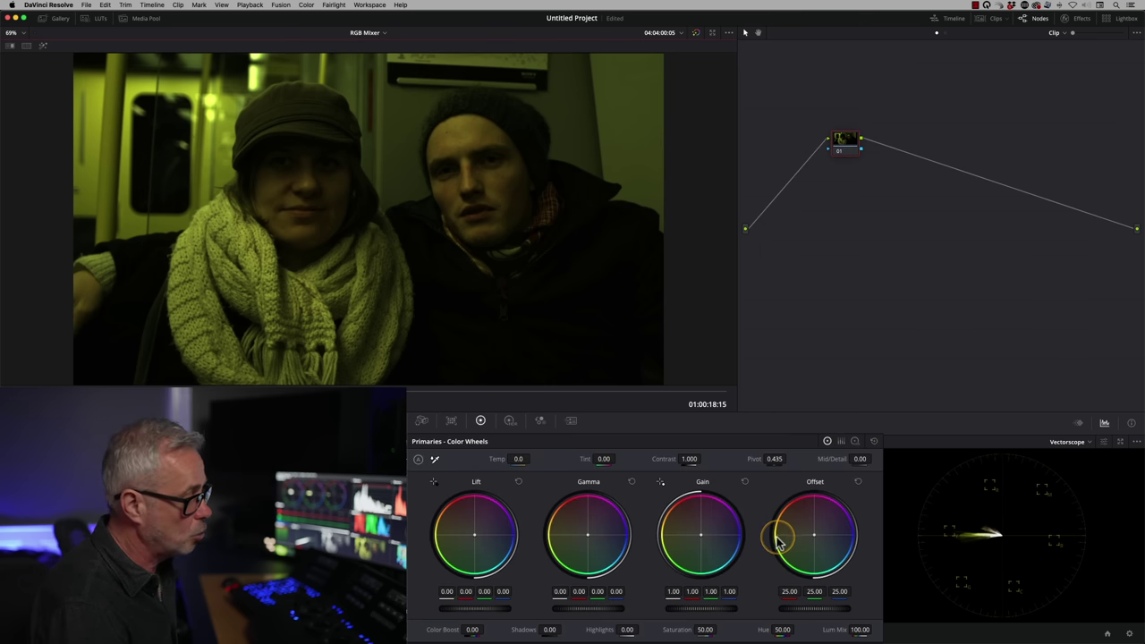
left_click_drag(817, 537, 821, 536)
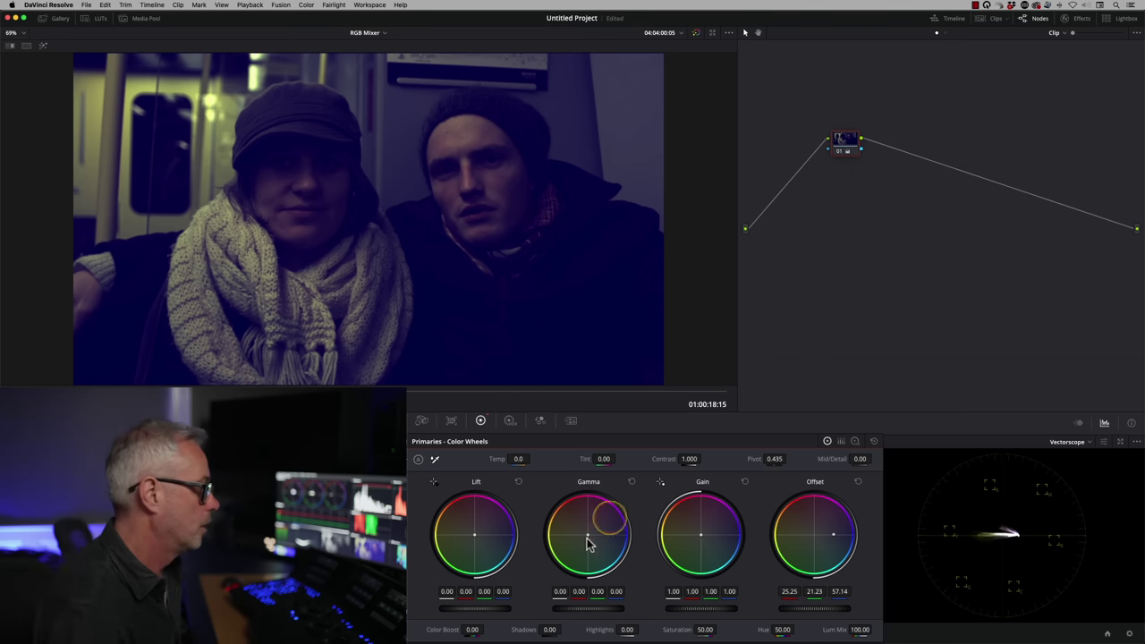
left_click(874, 443)
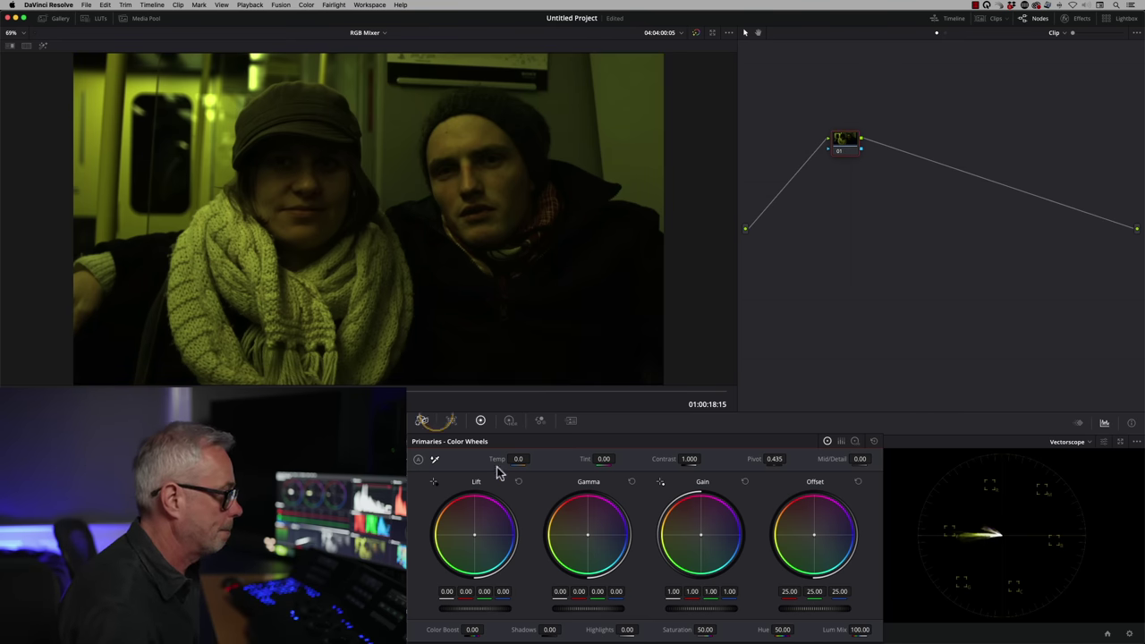
Back in the RGB Mixer, mix 0.06 red and 0.68 green into the Blue Output.
left_click(539, 420)
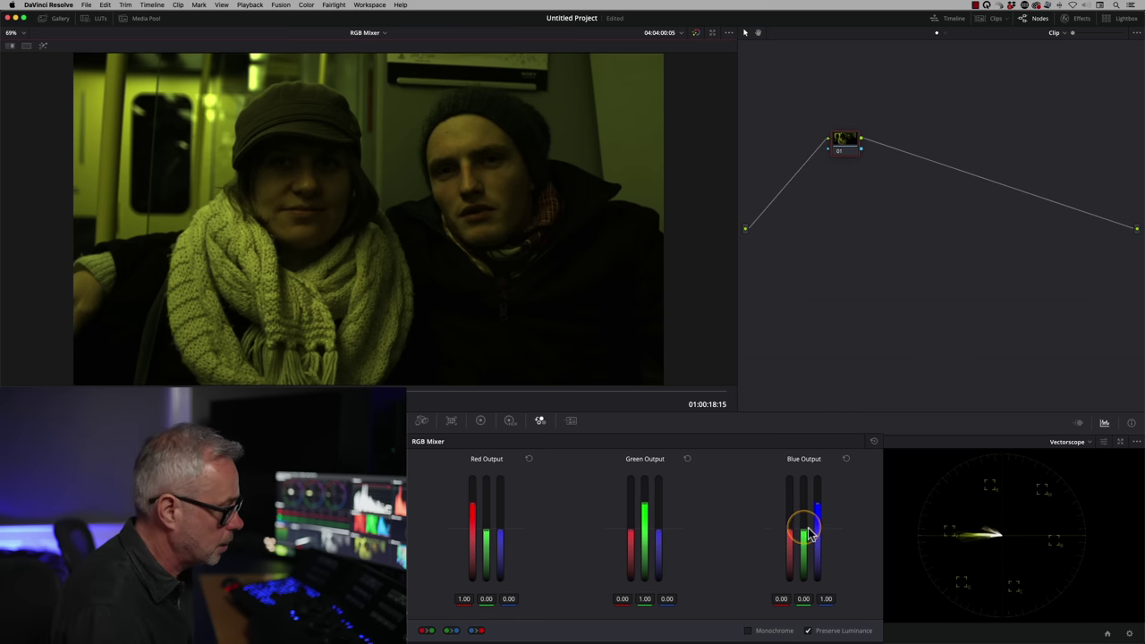
left_click_drag(804, 535, 804, 532)
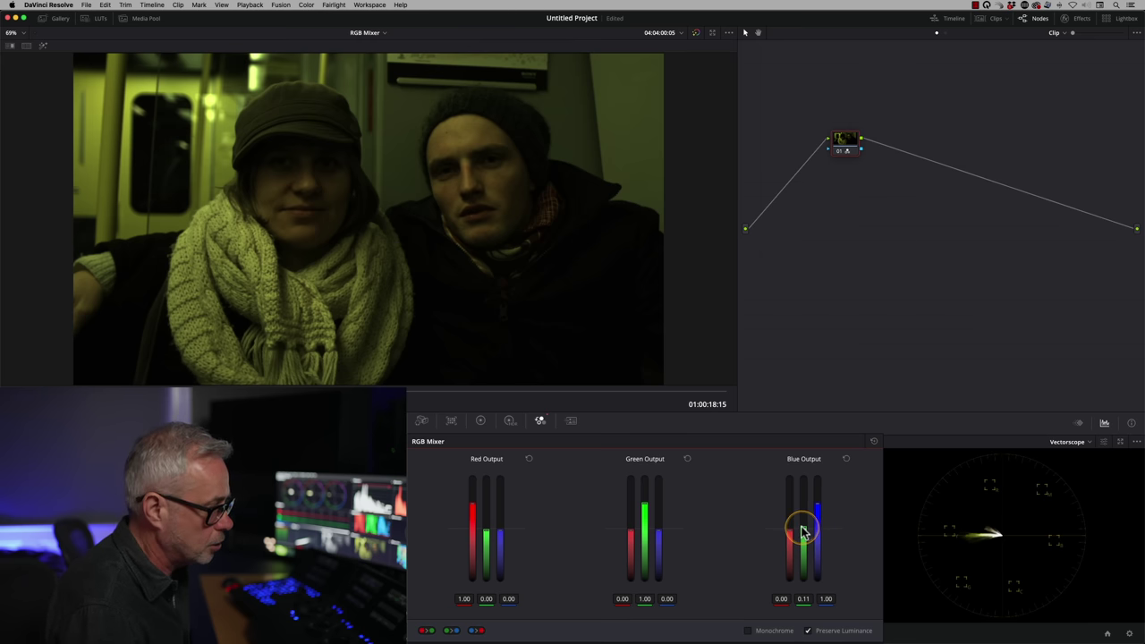
left_click_drag(804, 511, 804, 506)
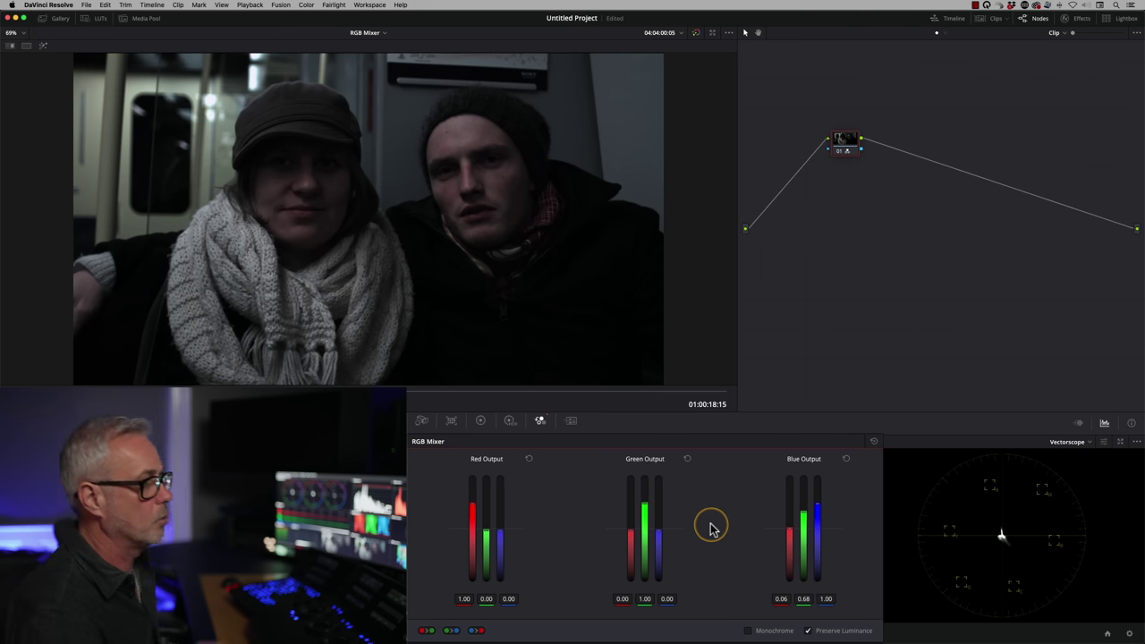
Compare the grade with bypass toggled via Shift+D, then set Blue Output blue to 1.25.
key("shift+d")
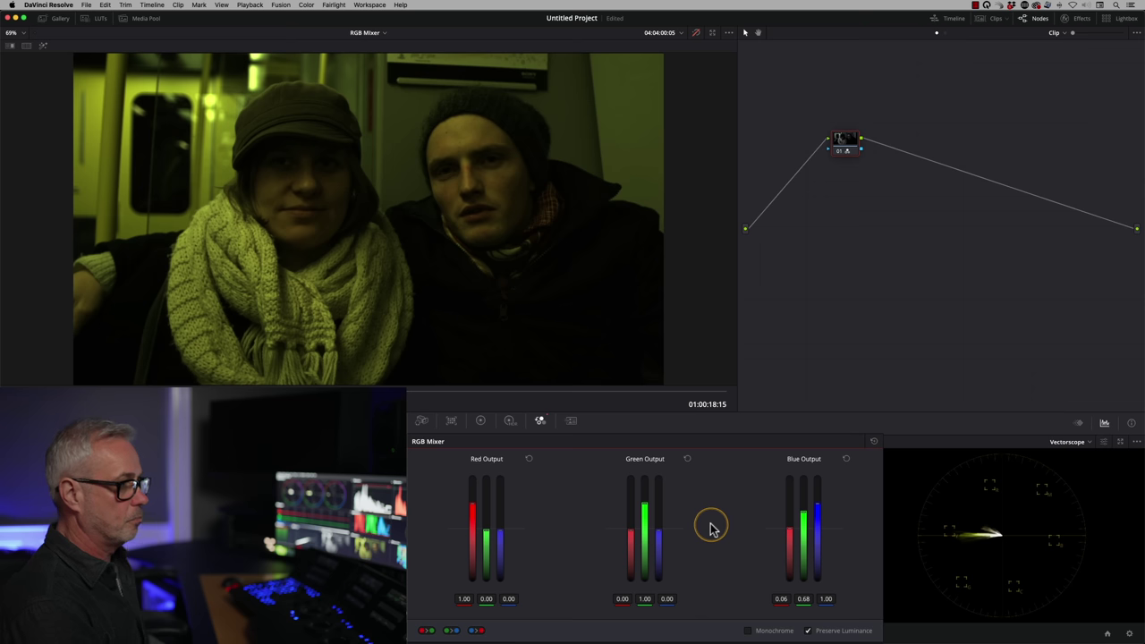
key("shift+d")
key("shift+d")
key("shift+d")
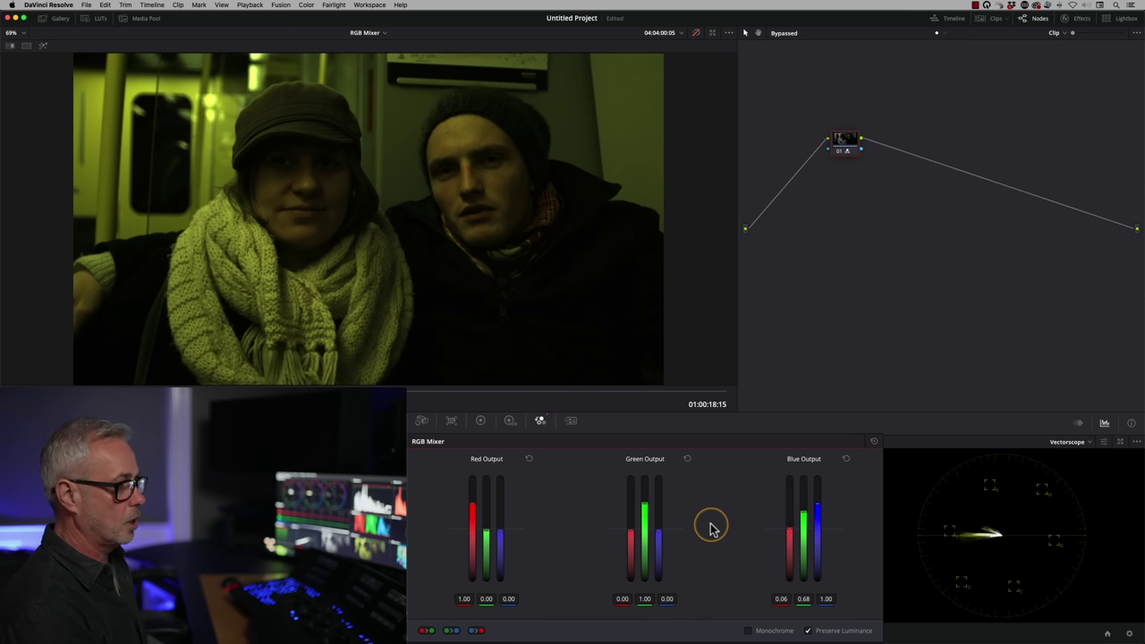
key("shift+d")
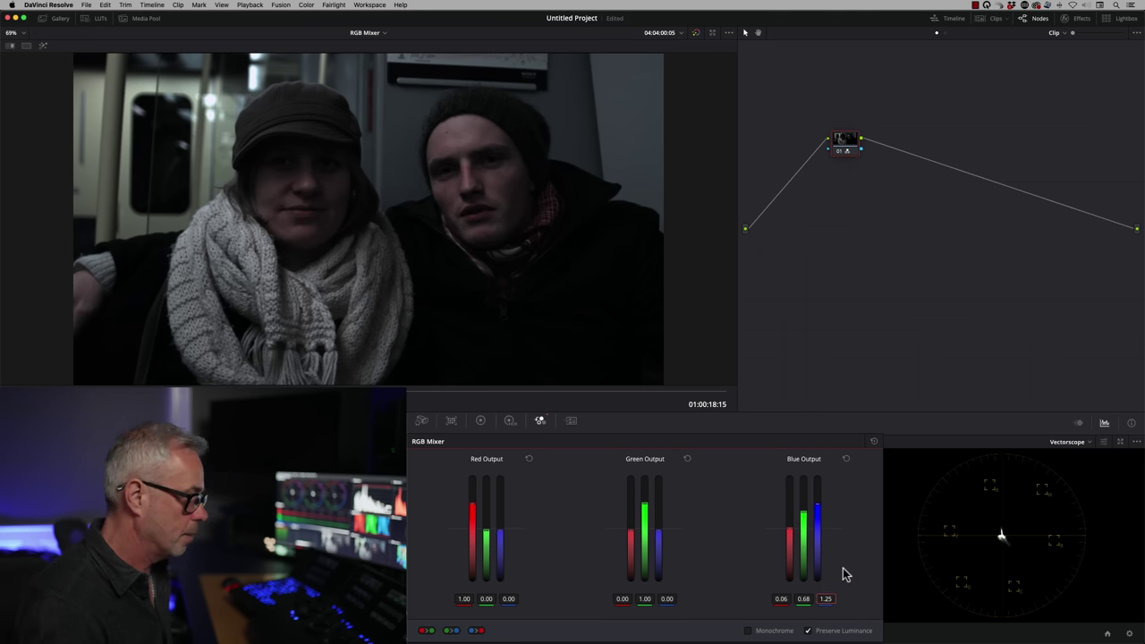
left_click(618, 601)
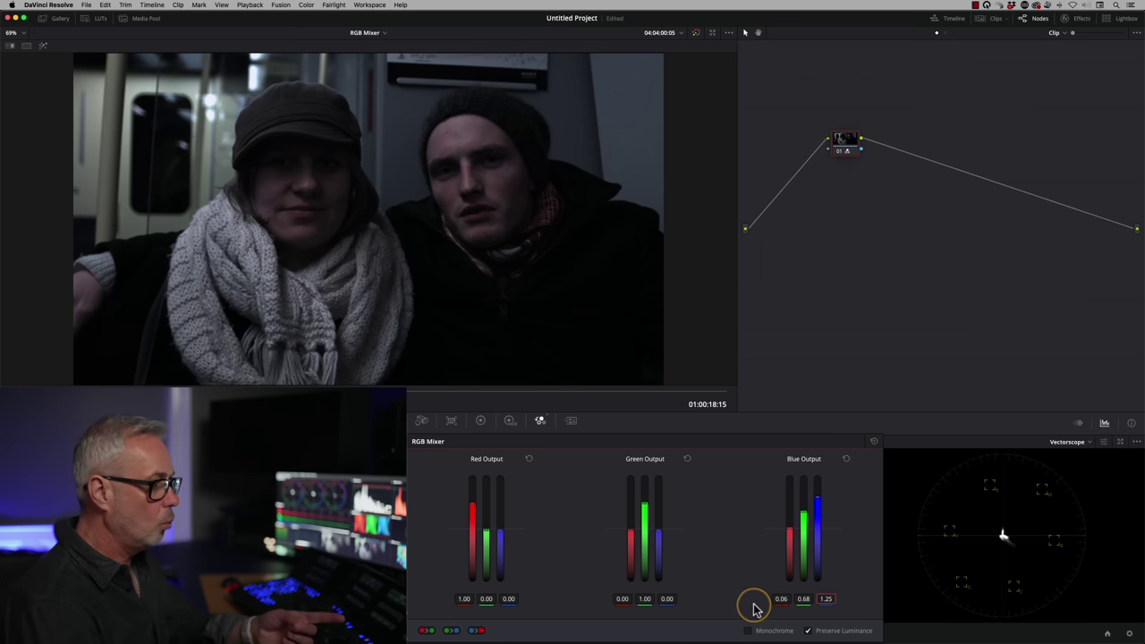
Raise Green Output green and Red Output red to 1.25.
left_click(644, 599)
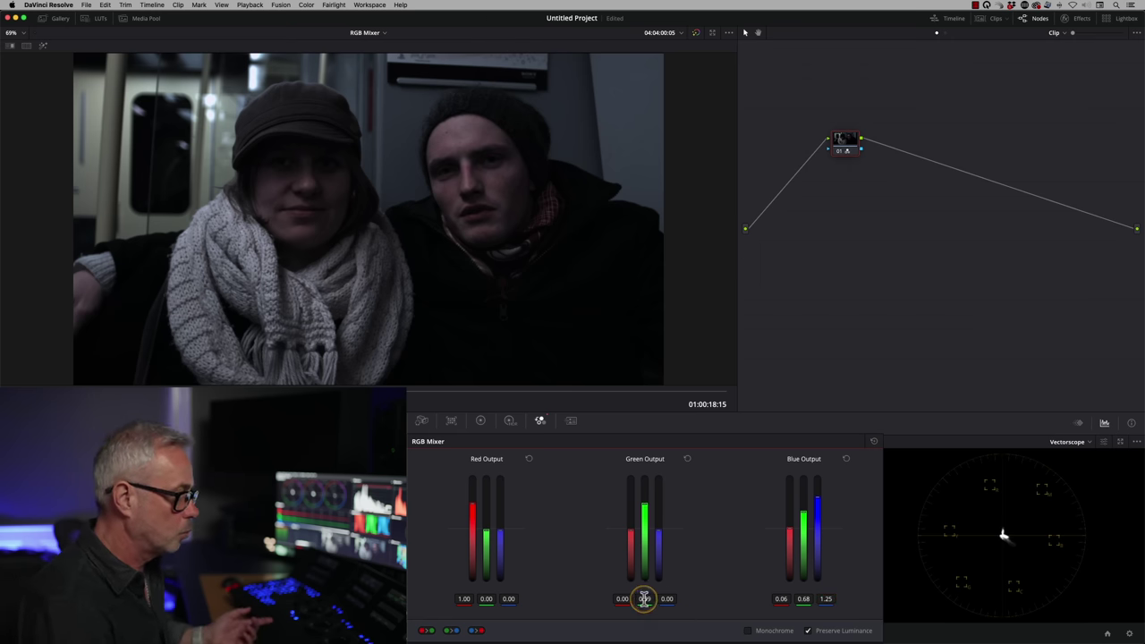
left_click_drag(657, 606, 653, 580)
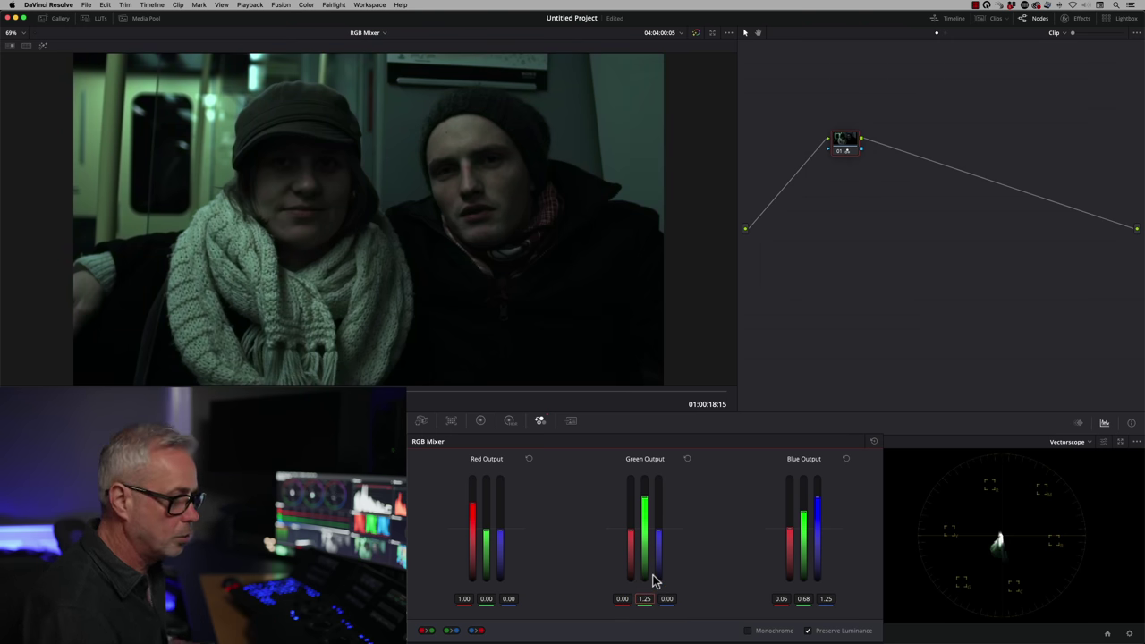
left_click(447, 623)
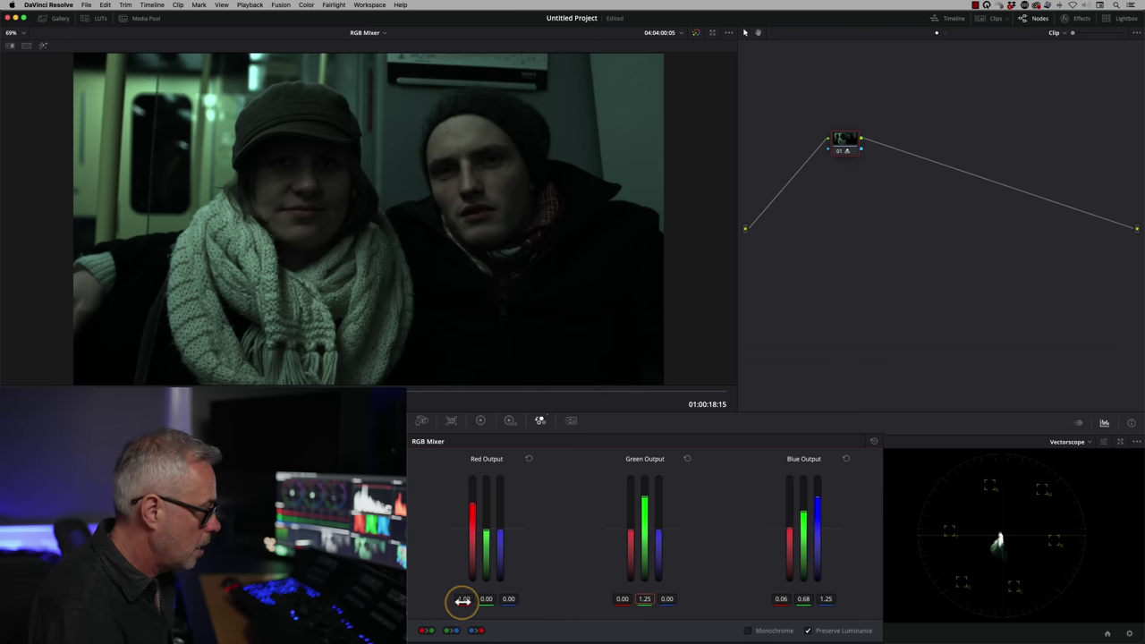
left_click_drag(463, 606, 443, 575)
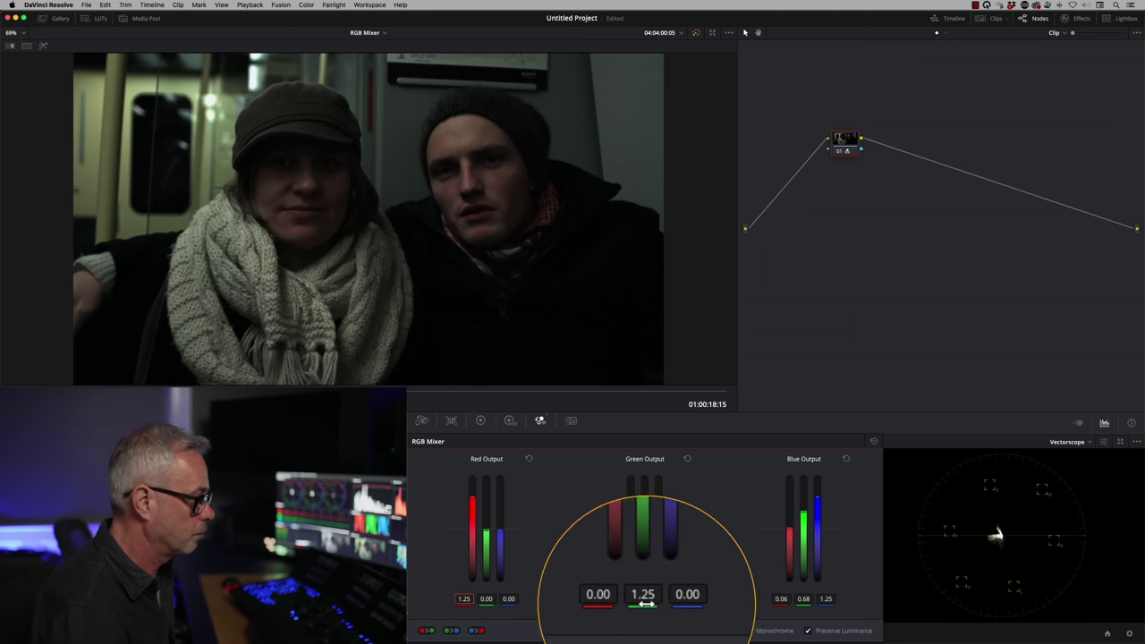
Fine-tune Blue Output to 0.10 red, 0.85 green and 1.25 blue.
left_click(857, 554)
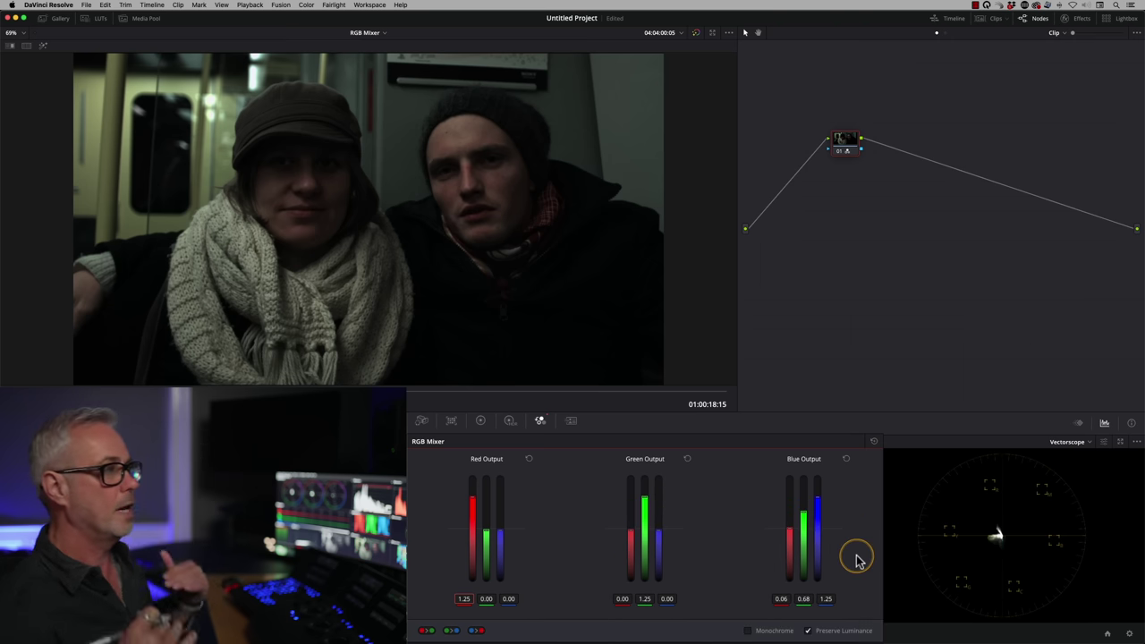
left_click(832, 620)
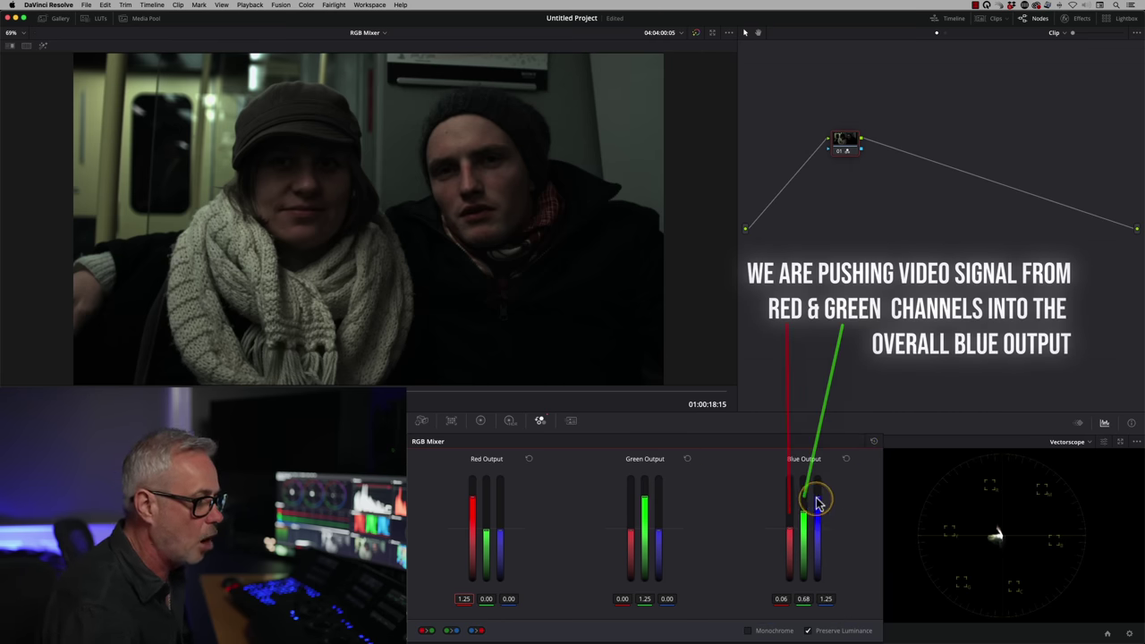
left_click_drag(817, 499, 817, 485)
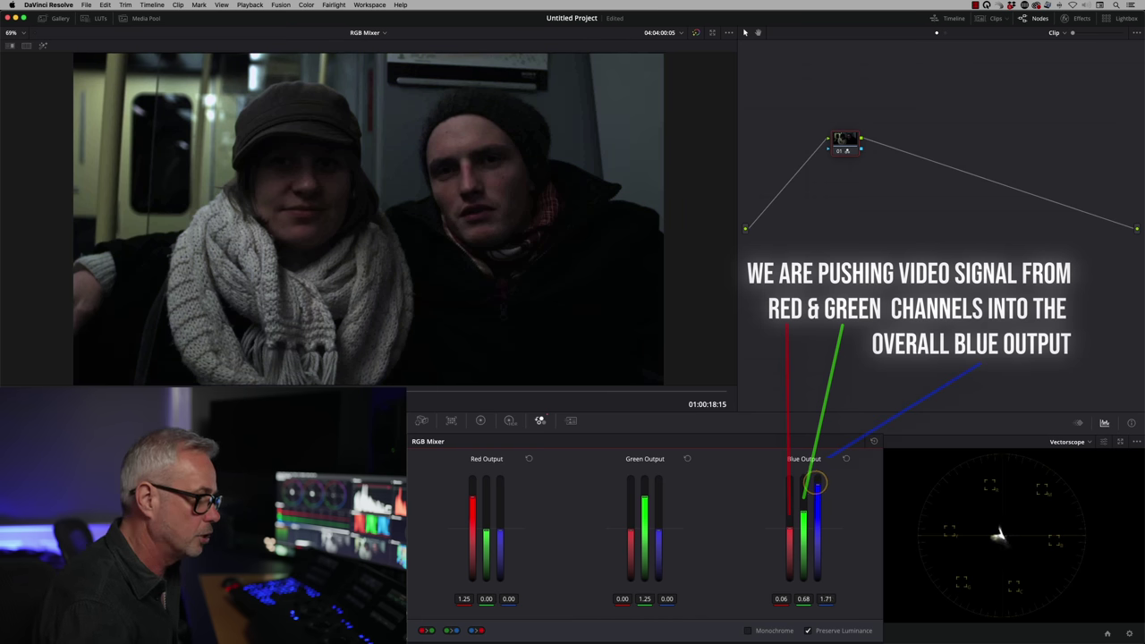
left_click_drag(811, 488, 762, 573)
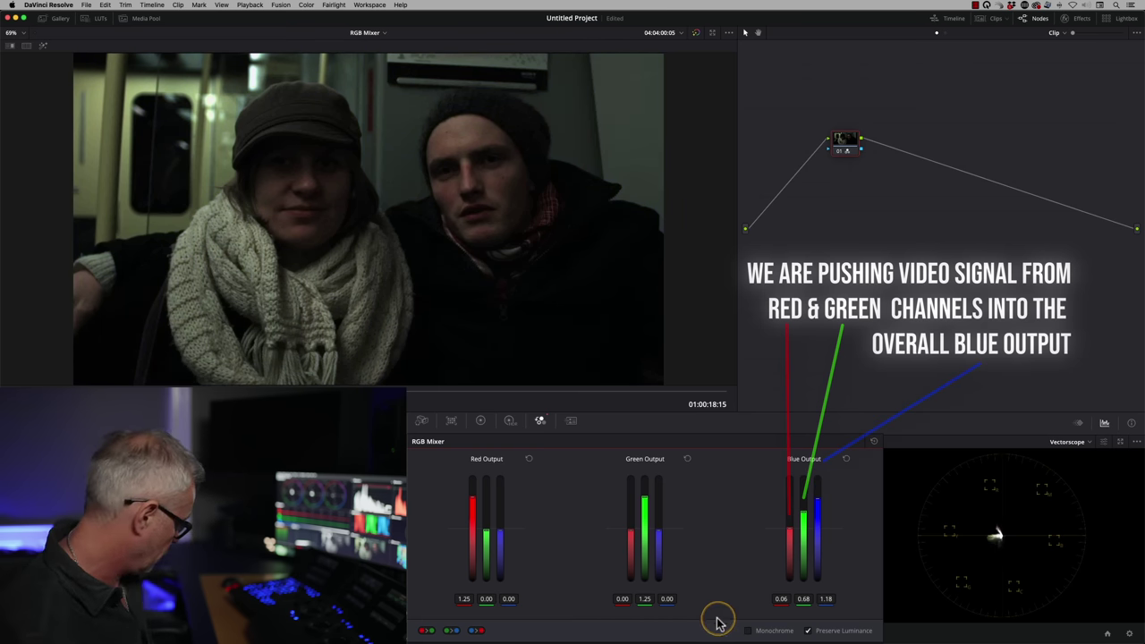
mouse_move(778, 633)
mouse_move(826, 599)
left_mouse_down()
mouse_move(833, 545)
mouse_move(799, 517)
left_mouse_up()
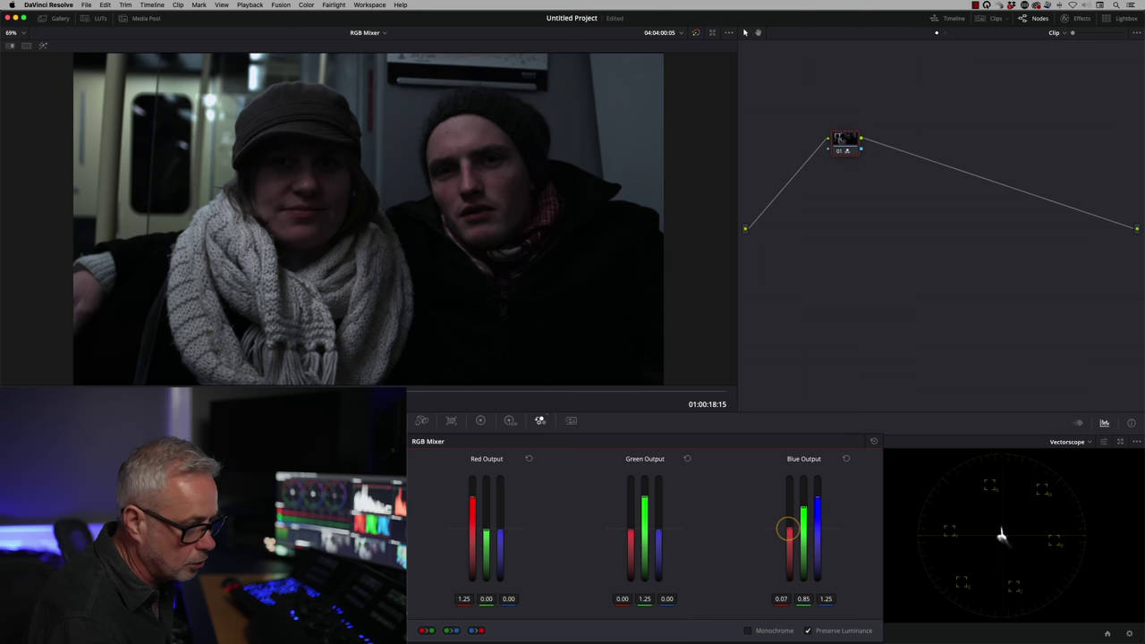
left_click_drag(794, 533, 787, 532)
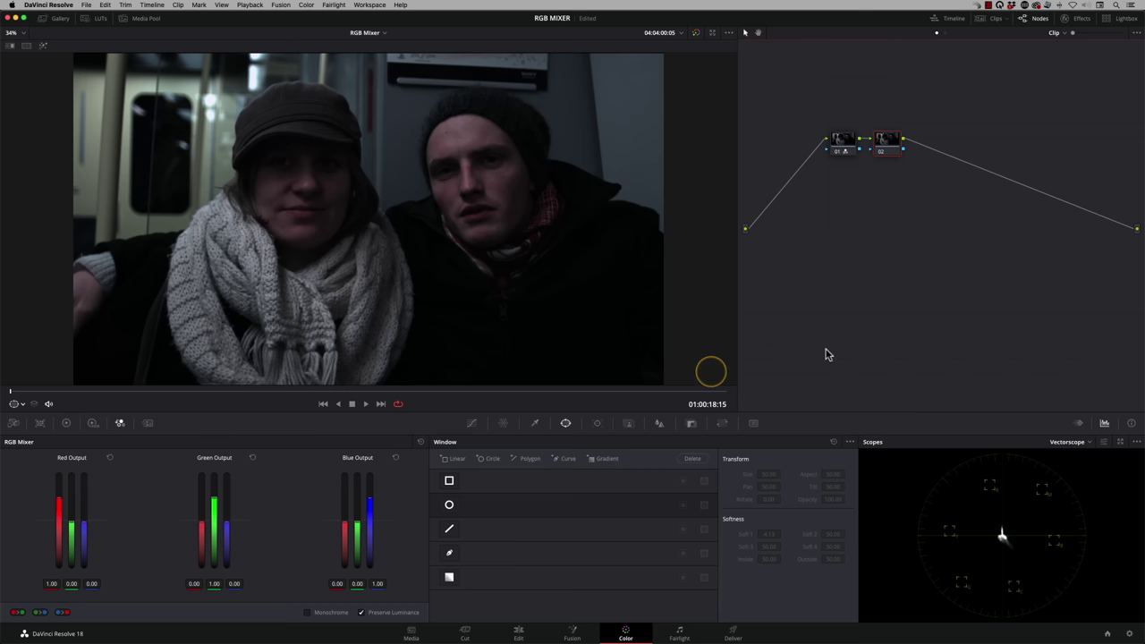
Switch the scope to the waveform display and show the Primaries color wheels.
left_click(1072, 443)
left_click(1074, 466)
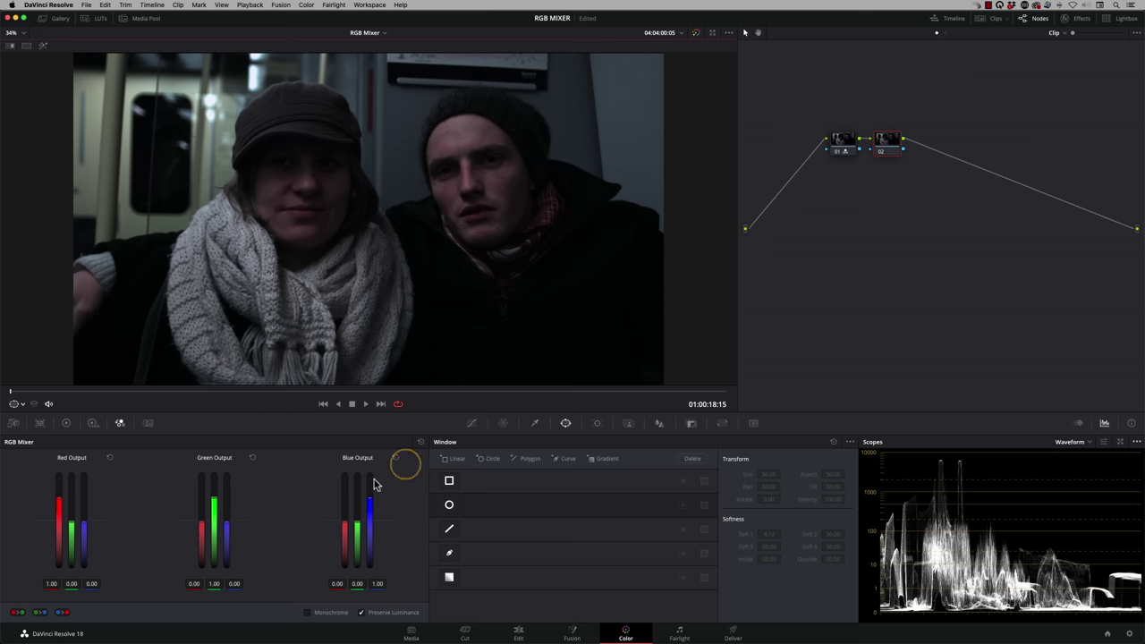
left_click(65, 422)
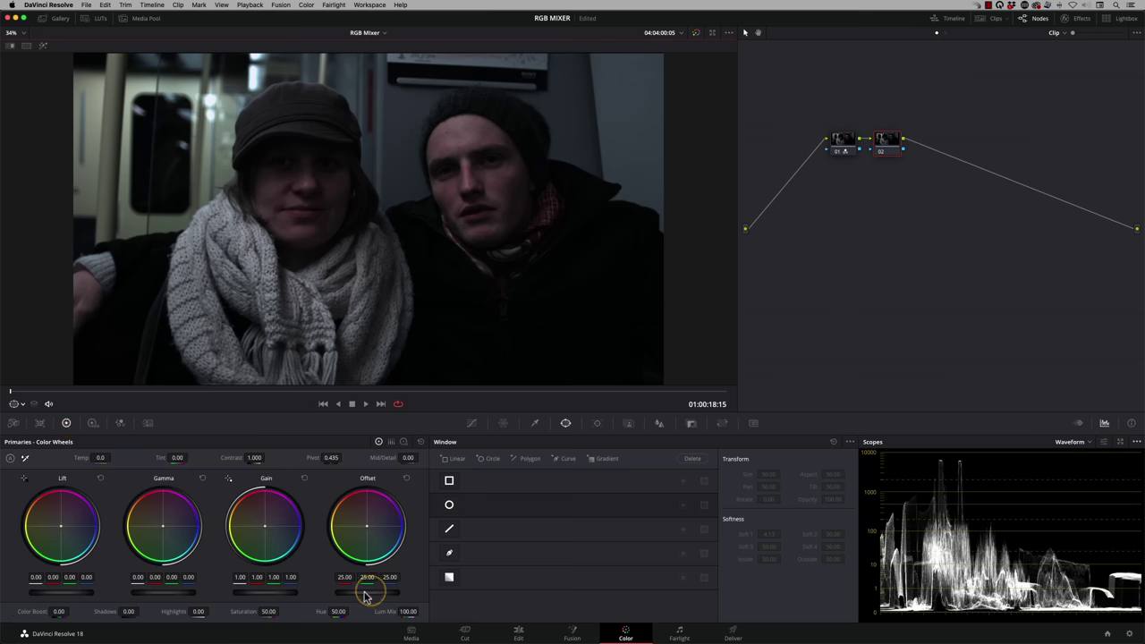
Set Offset to 33.95, Highlights to -13.00 and Lift to -0.02 on node 02.
left_click_drag(353, 598, 379, 593)
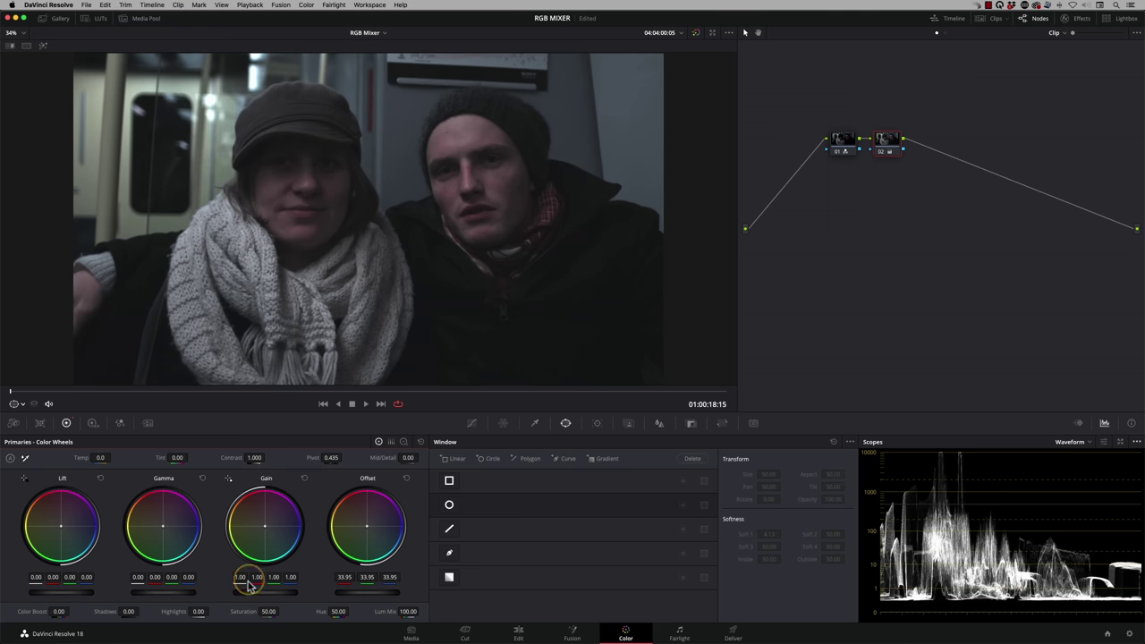
mouse_move(195, 612)
left_mouse_down()
mouse_move(177, 617)
mouse_move(191, 616)
left_mouse_up()
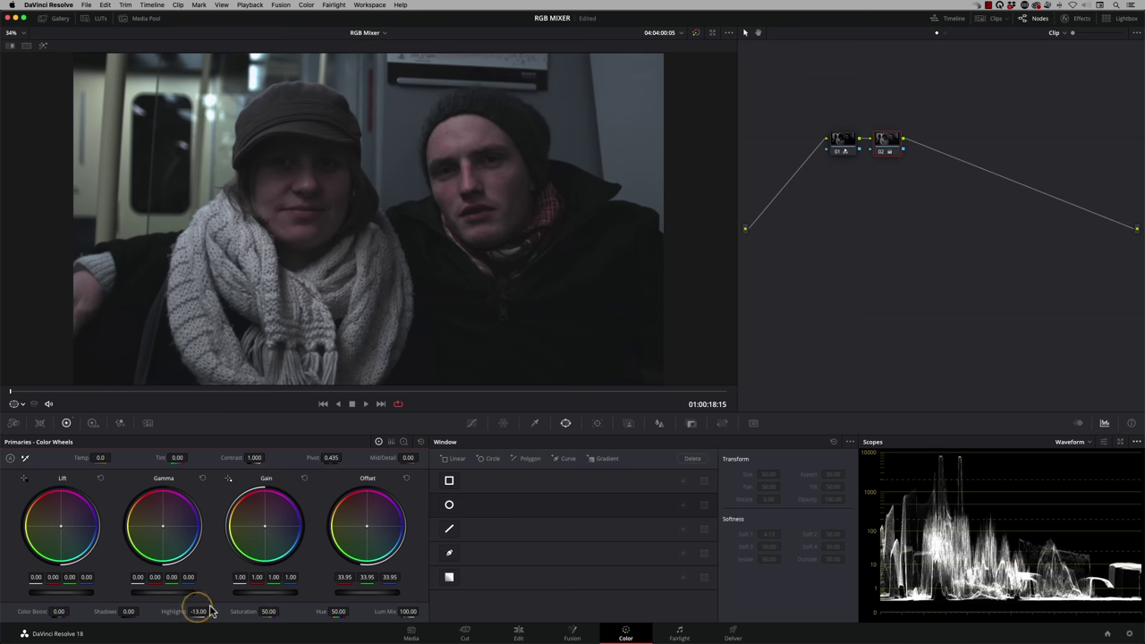
left_click_drag(56, 593, 69, 583)
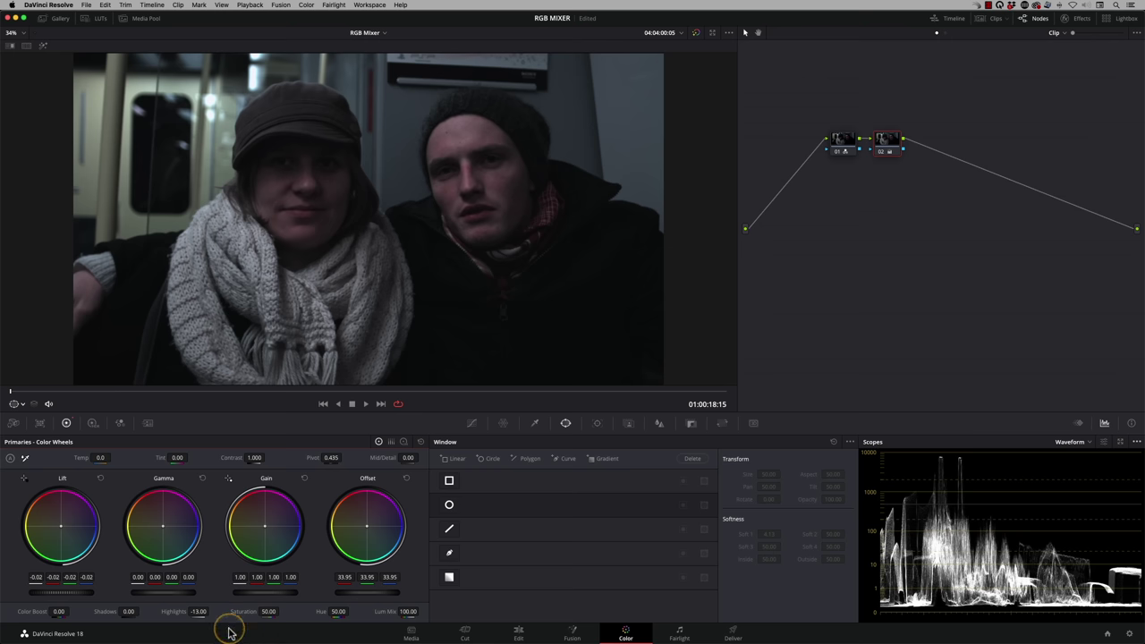
Add serial node 03 and draw a closed Power Curve window around both faces.
key("alt+s")
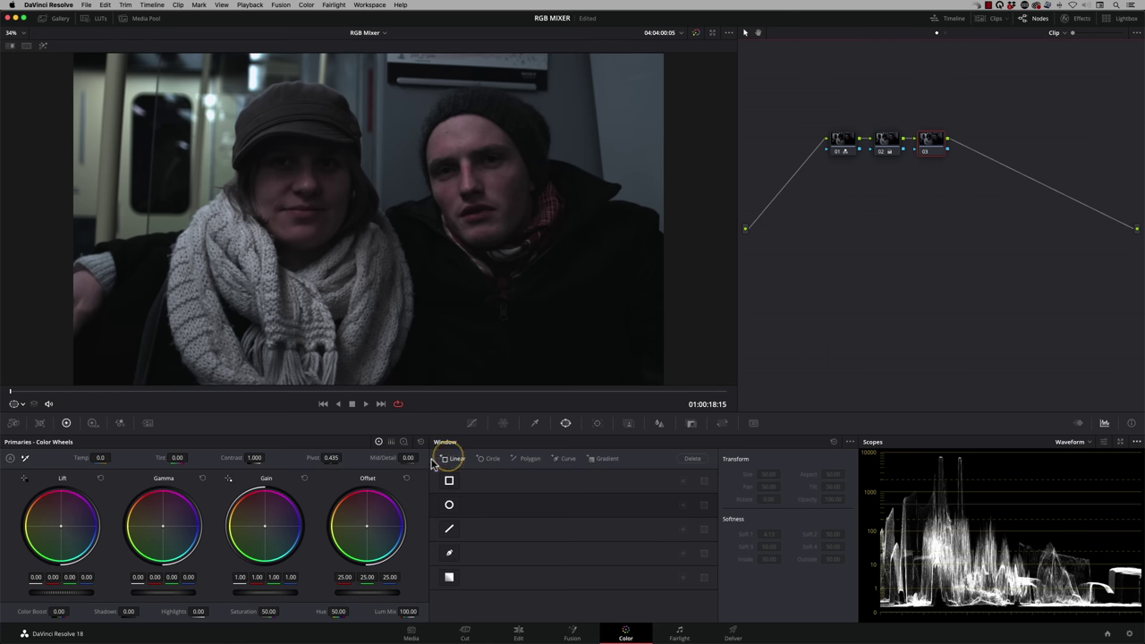
left_click(450, 553)
mouse_move(224, 228)
left_mouse_down()
mouse_move(250, 115)
mouse_move(371, 93)
mouse_move(534, 113)
mouse_move(547, 178)
mouse_move(523, 255)
mouse_move(344, 311)
mouse_move(237, 268)
left_mouse_up()
left_click_drag(225, 228, 223, 224)
Soften the window's outer and inner edges, then lift the faces with Offset 26.60 and Gain 1.06.
left_click(830, 560)
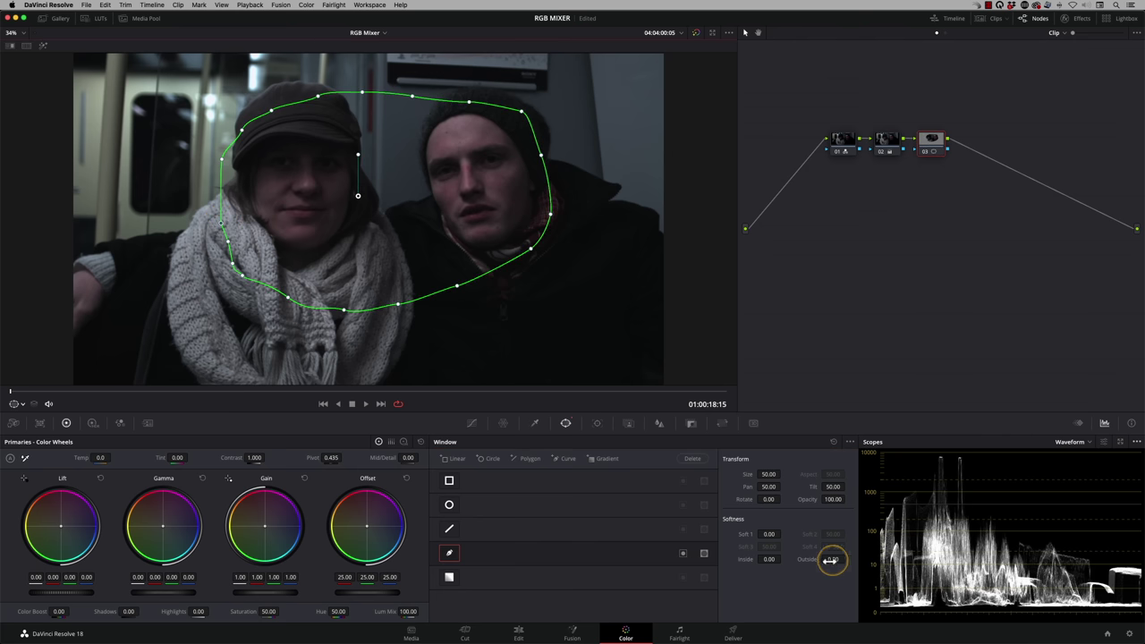
left_click_drag(827, 560, 1048, 525)
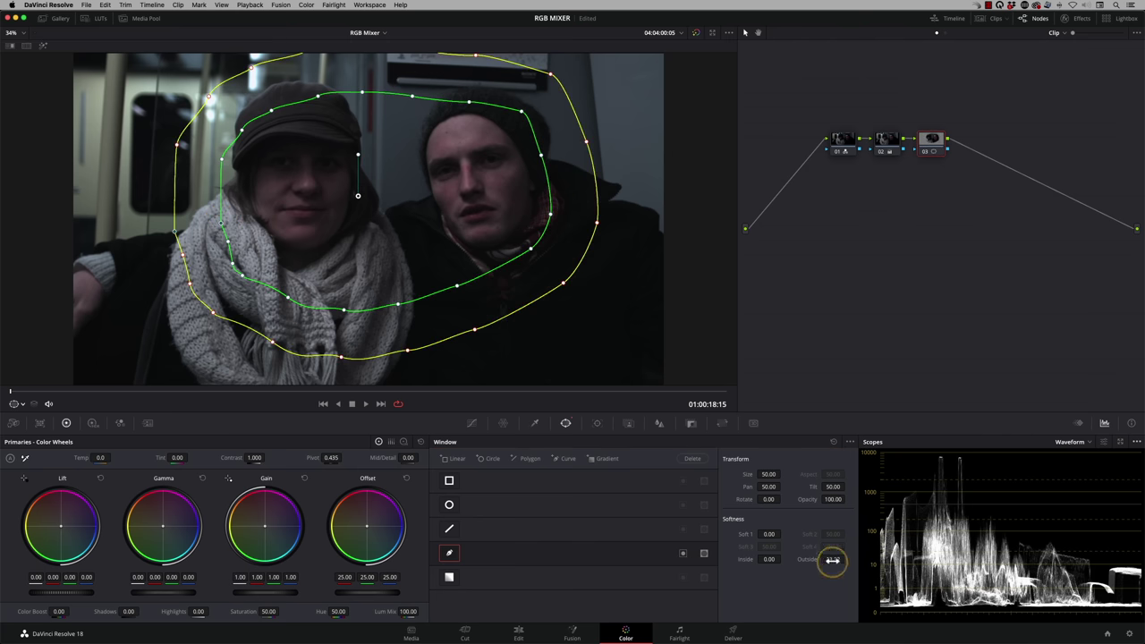
left_click_drag(829, 560, 904, 560)
left_click_drag(756, 560, 823, 545)
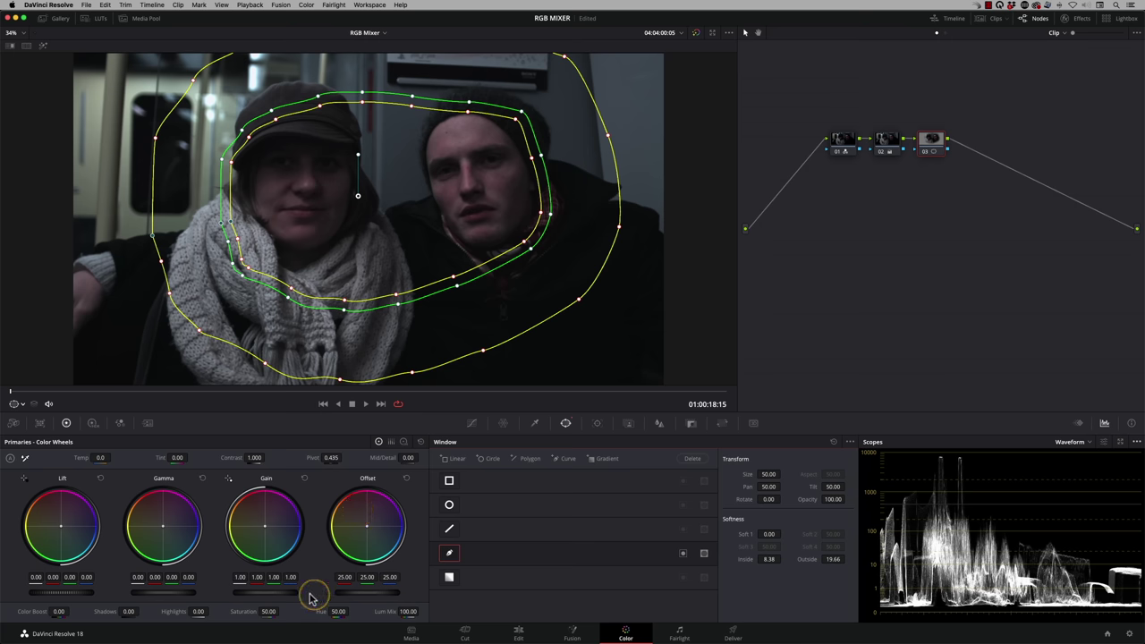
left_click_drag(356, 597, 386, 589)
mouse_move(275, 593)
left_mouse_down()
mouse_move(285, 591)
mouse_move(269, 611)
mouse_move(265, 597)
left_mouse_up()
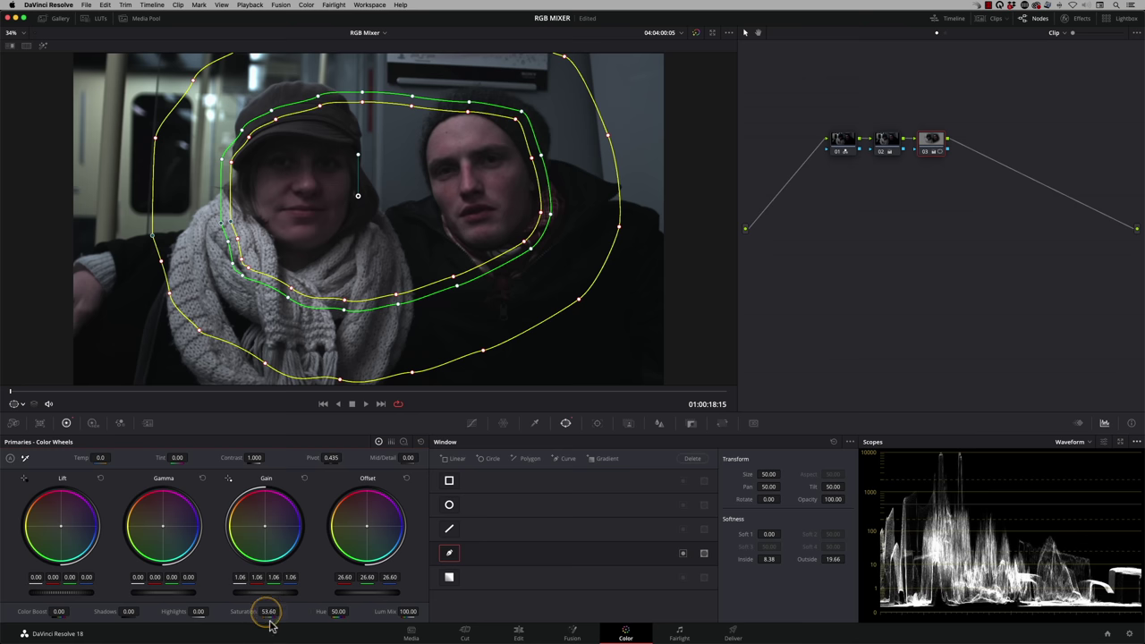
Lower node 03's Blur Radius to 0.45 to sharpen the faces, then add parallel node 05.
left_click(659, 432)
left_click_drag(504, 530, 506, 526)
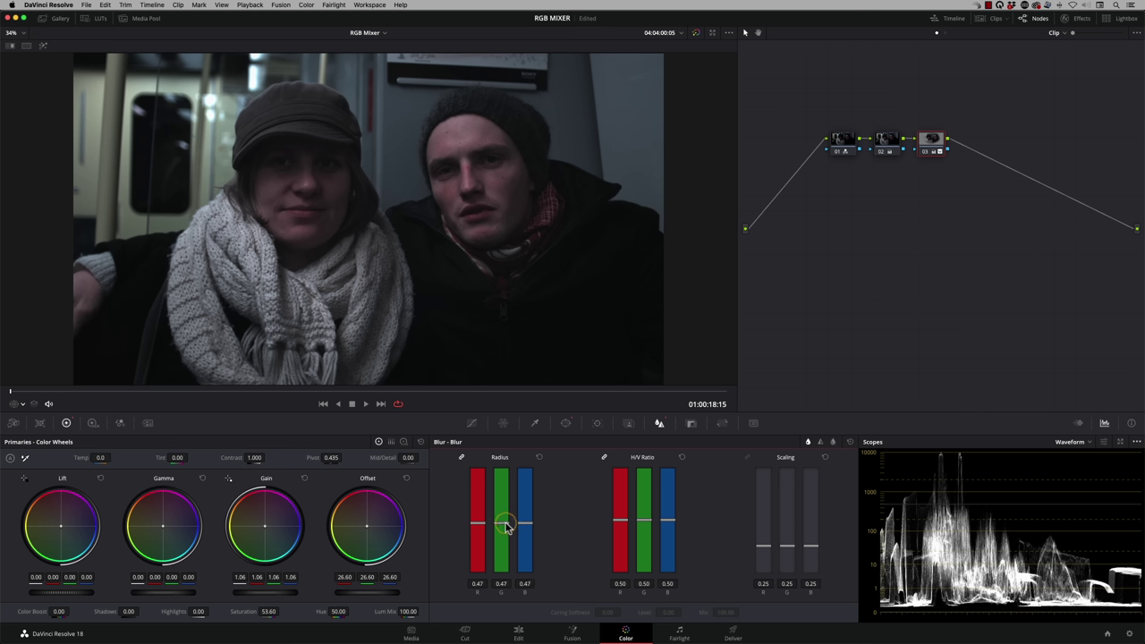
left_click_drag(508, 529, 505, 529)
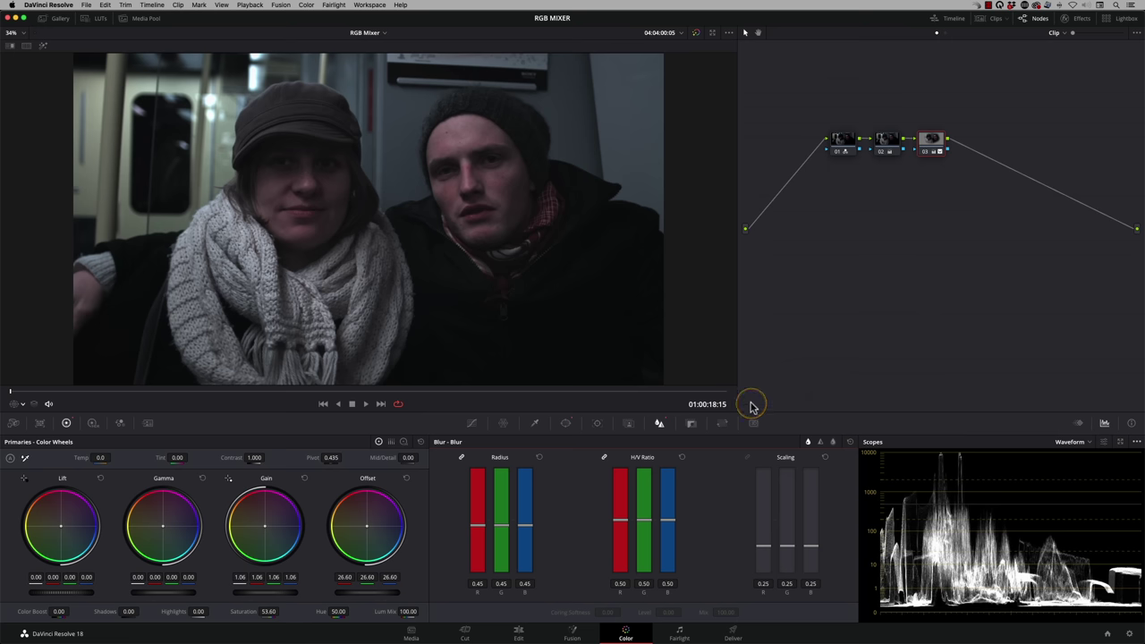
key("alt+p")
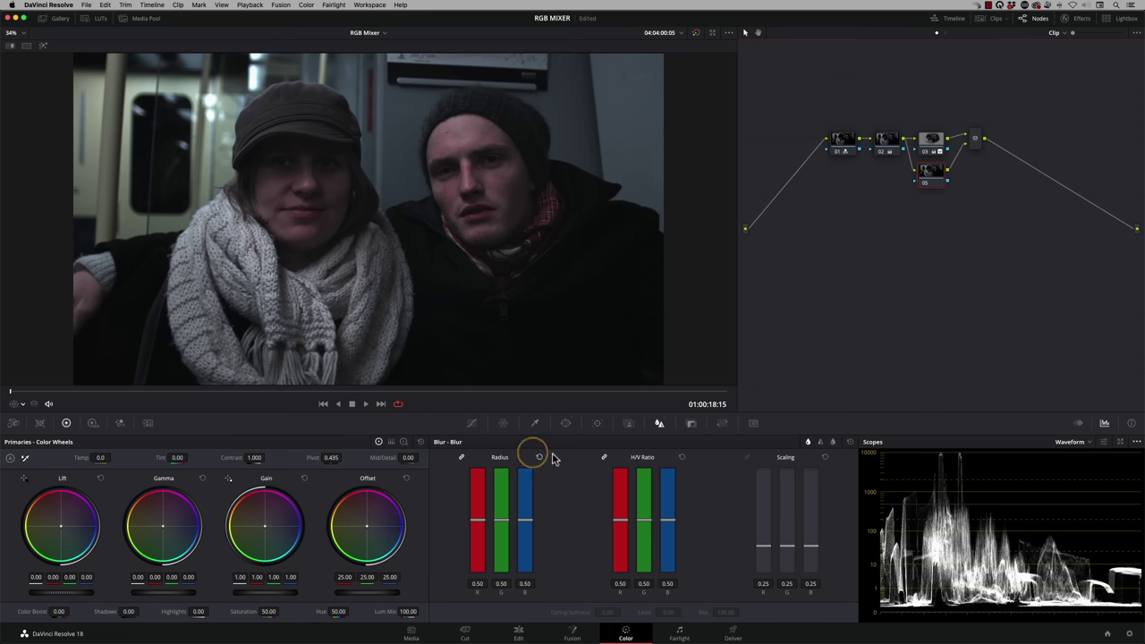
Add a Circle window and shape it into an ellipse over the woman's face.
left_click(566, 423)
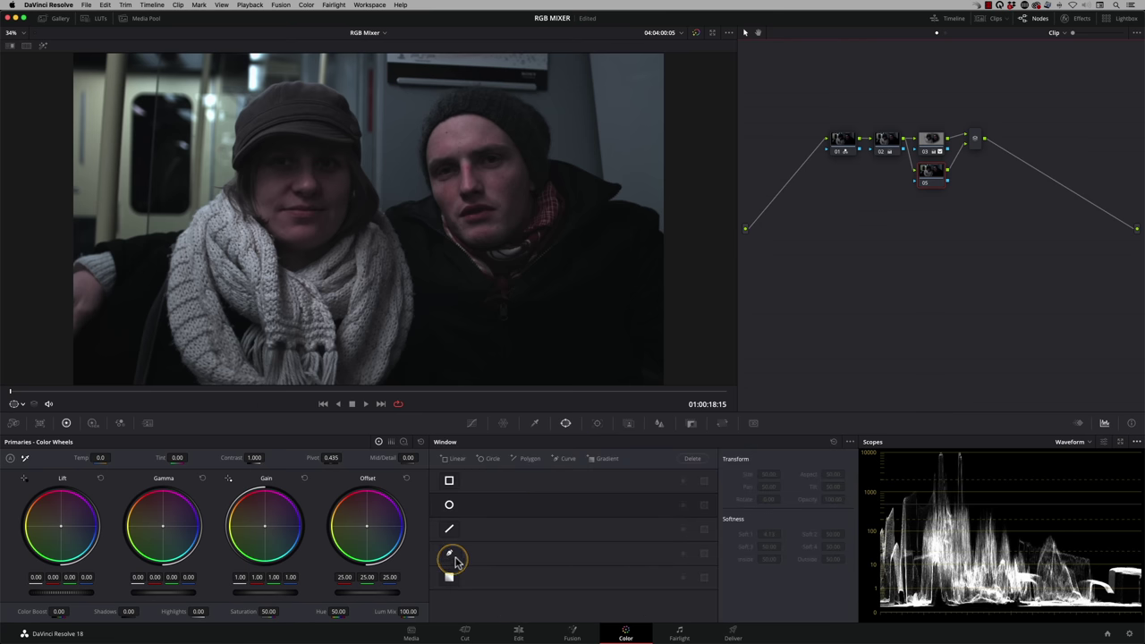
left_click(449, 504)
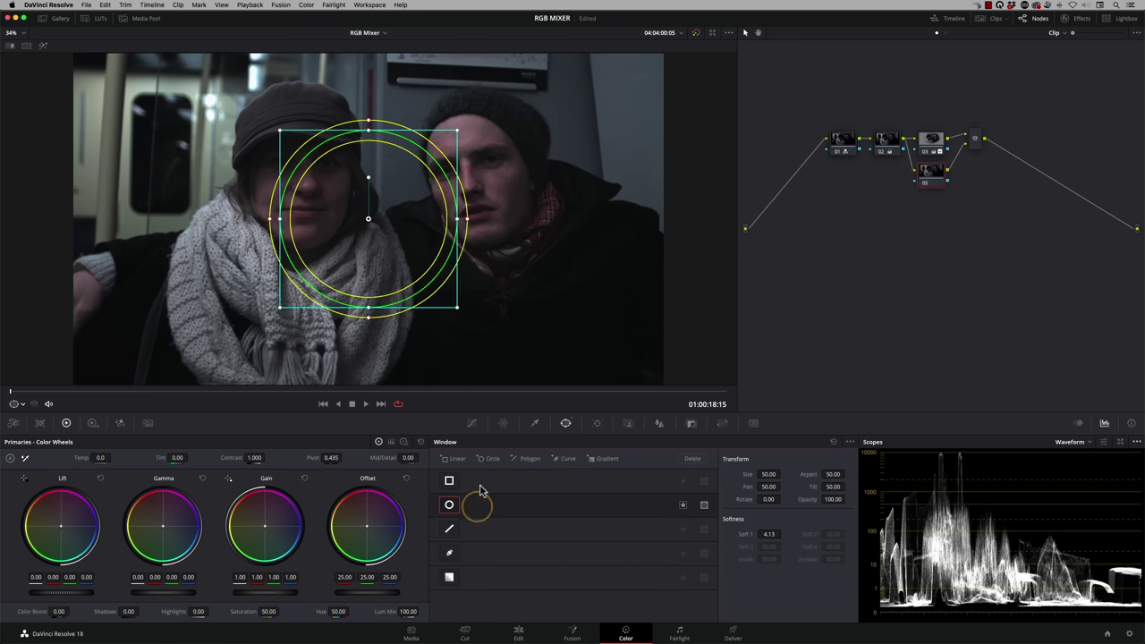
left_click_drag(369, 132, 370, 182)
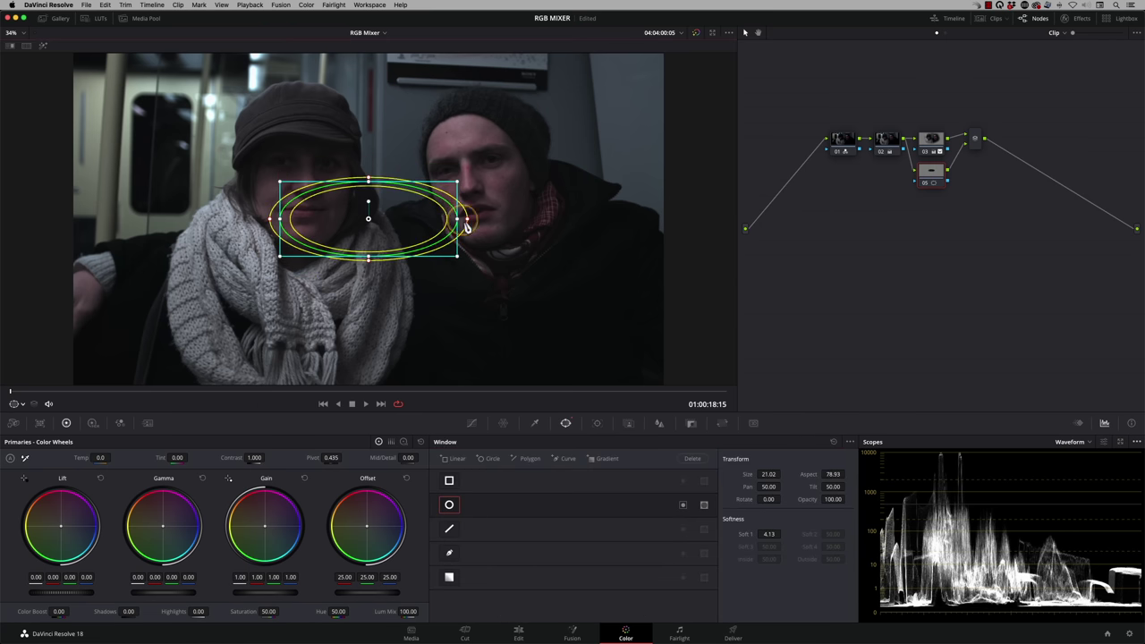
left_click_drag(383, 223, 325, 173)
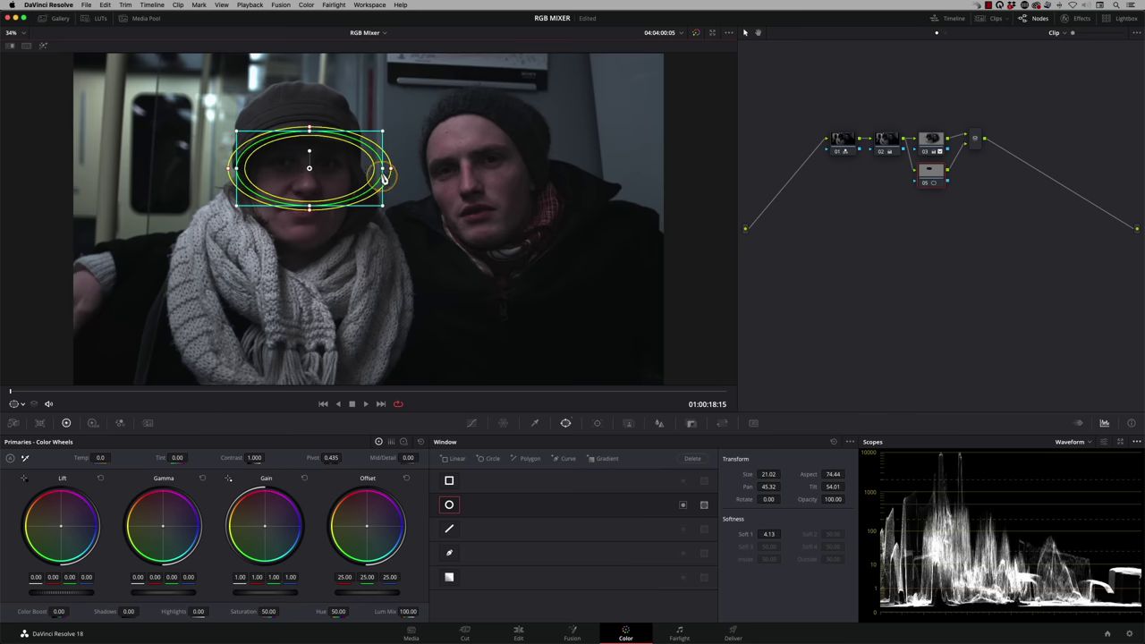
left_click_drag(380, 132, 386, 172)
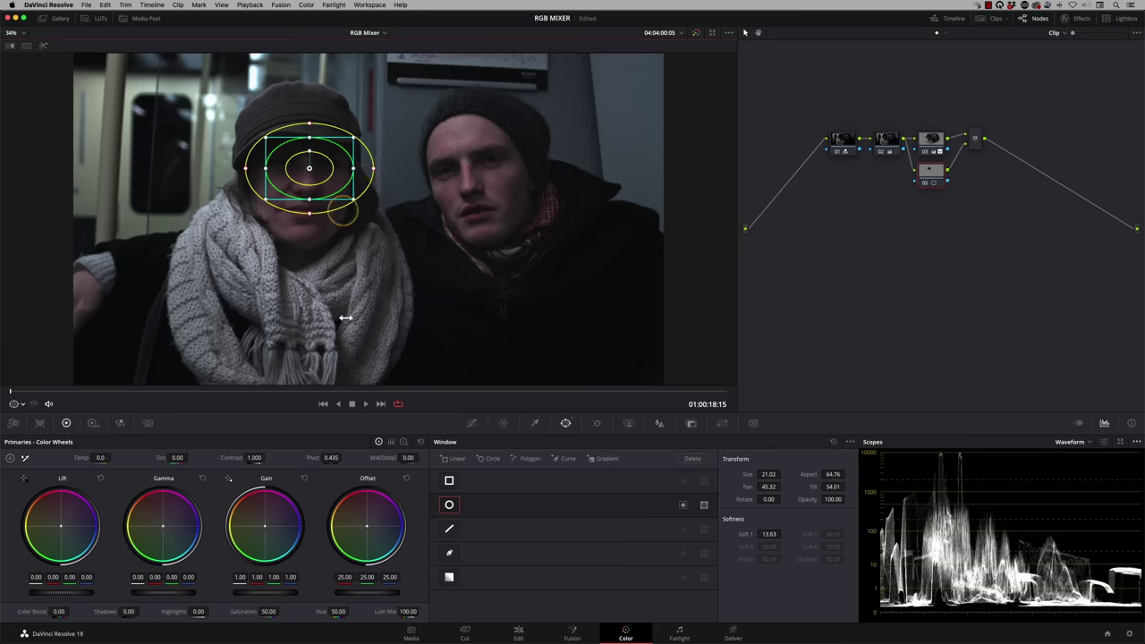
Raise Gain to 1.09, set Offset to 25.50, and turn the viewer overlay Off.
left_click_drag(255, 592, 296, 591)
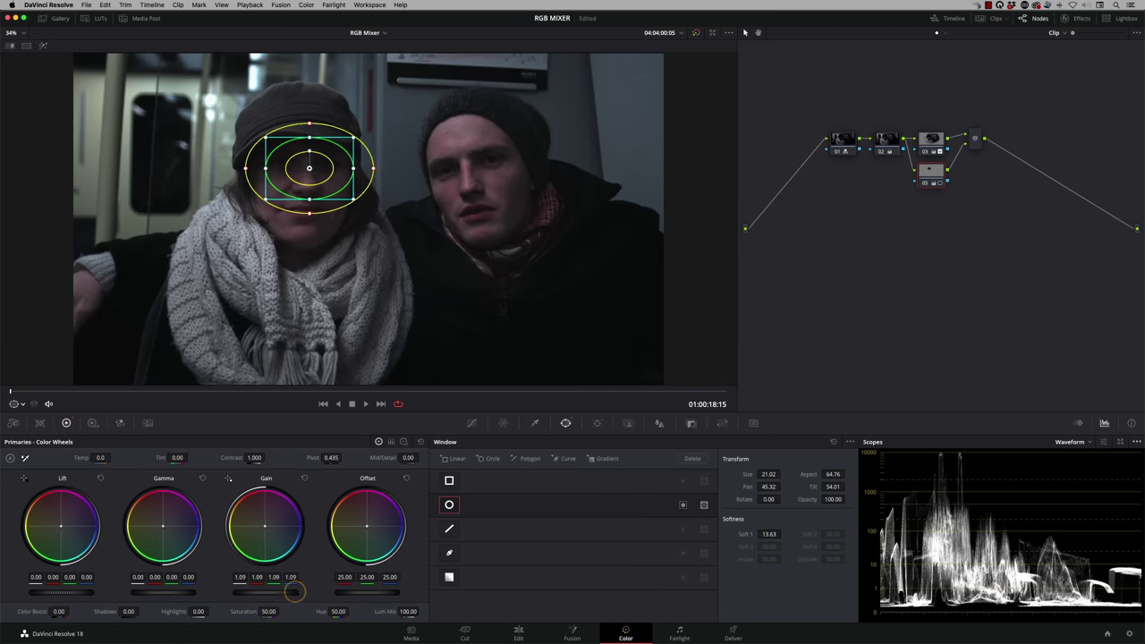
left_click_drag(367, 595, 361, 595)
left_click(19, 404)
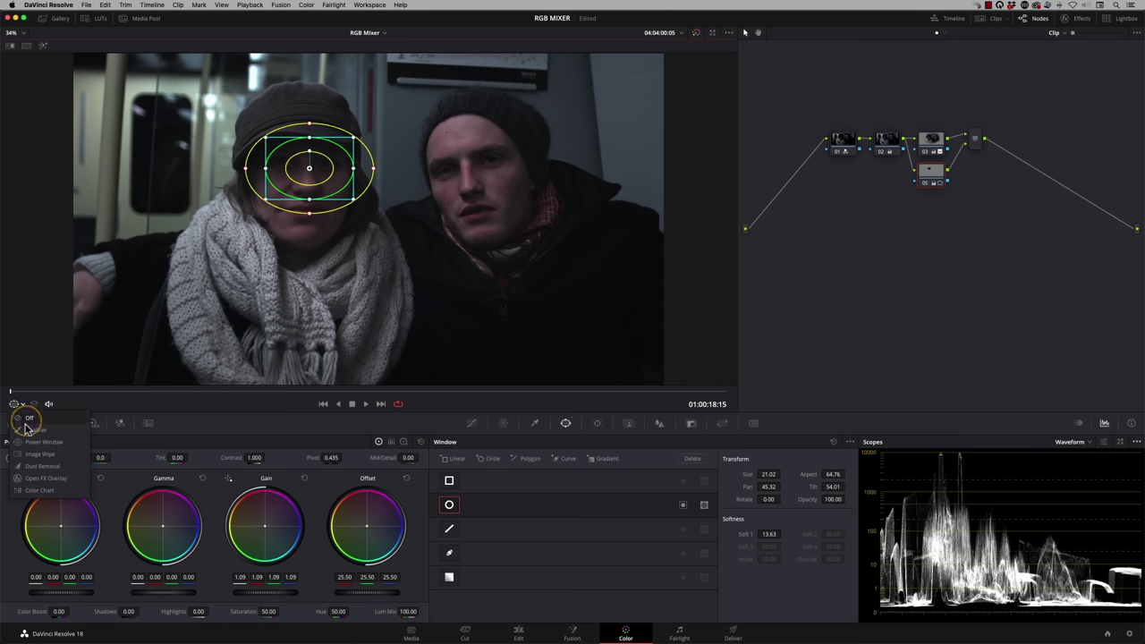
left_click(27, 421)
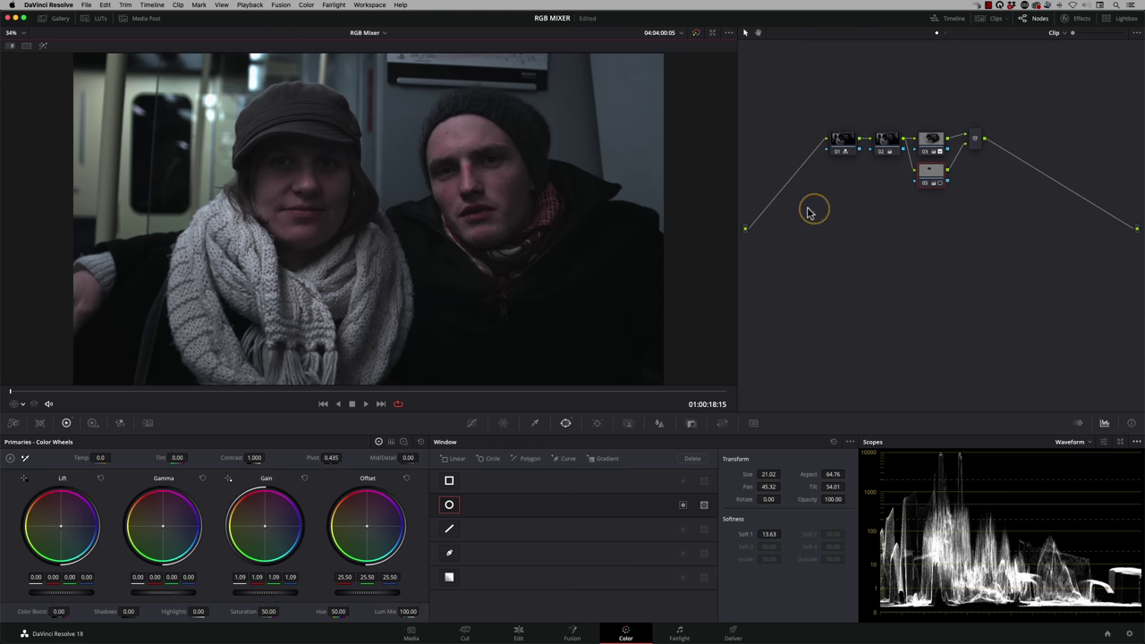
Add node 06 after the mixer with Temp 160, Gain 1.06 and slightly lower Lift, then add node 07.
left_click(976, 143)
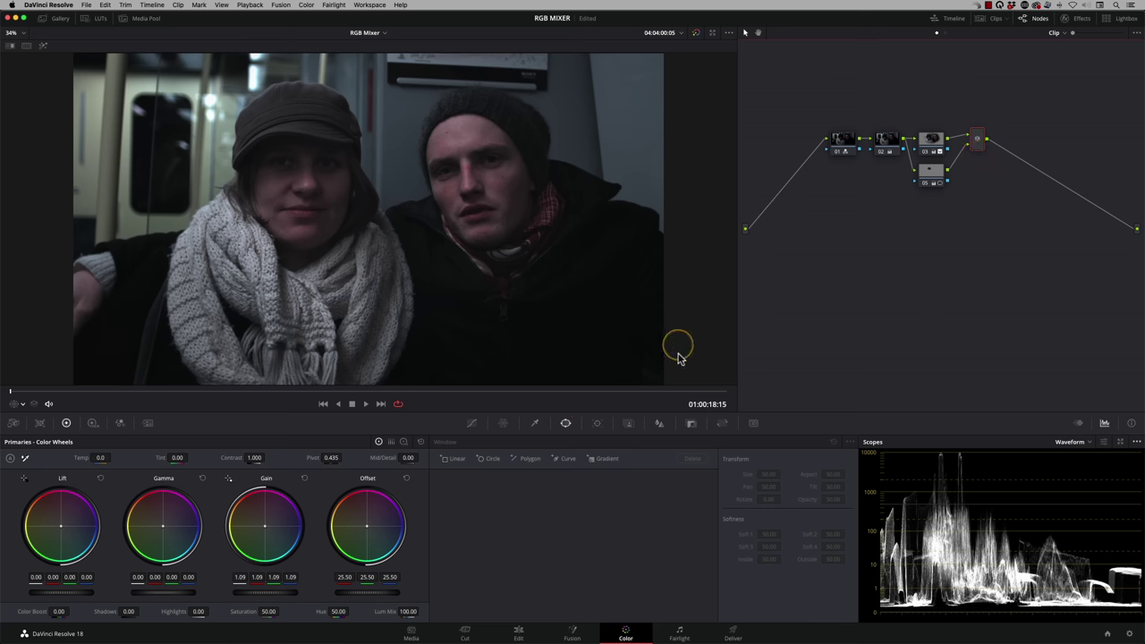
key("alt+s")
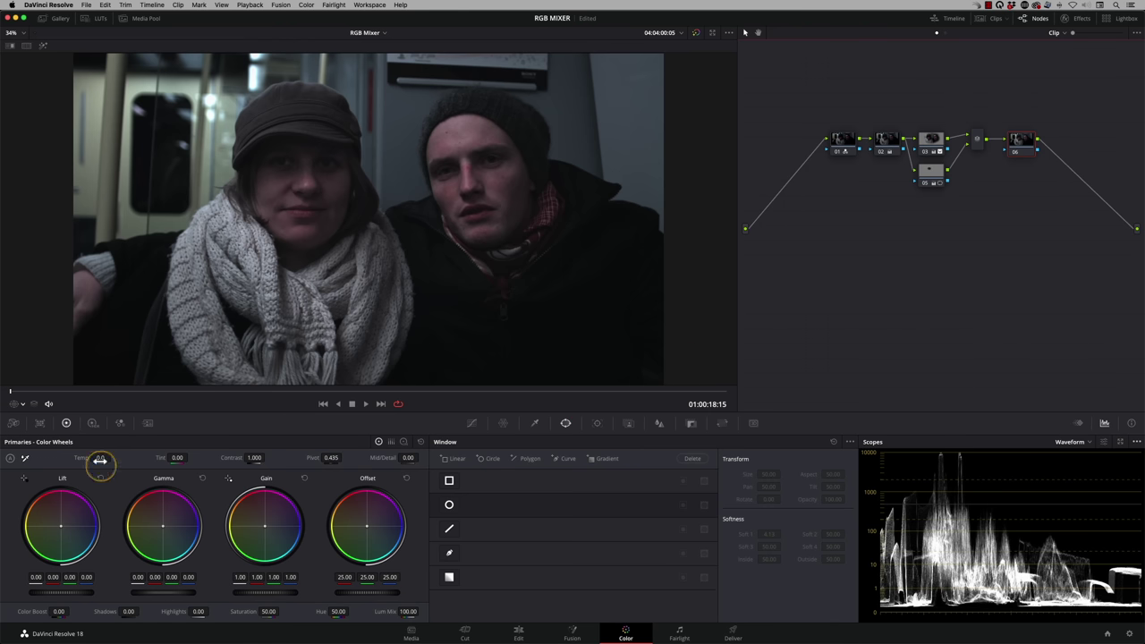
left_click_drag(97, 457, 105, 457)
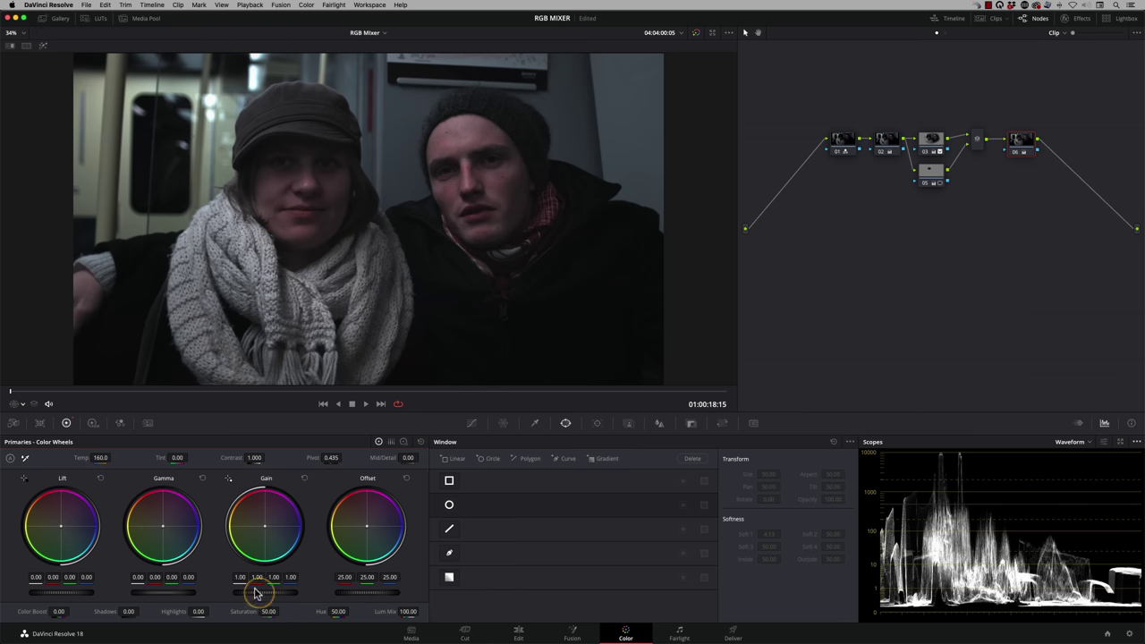
left_click_drag(257, 593, 280, 594)
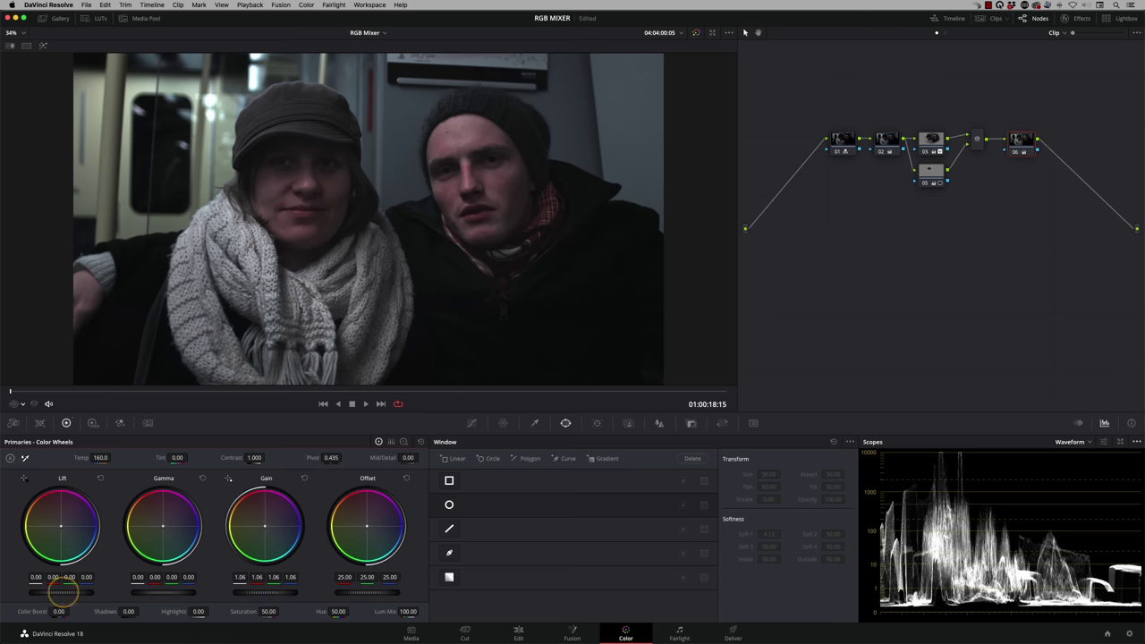
left_click_drag(55, 593, 60, 592)
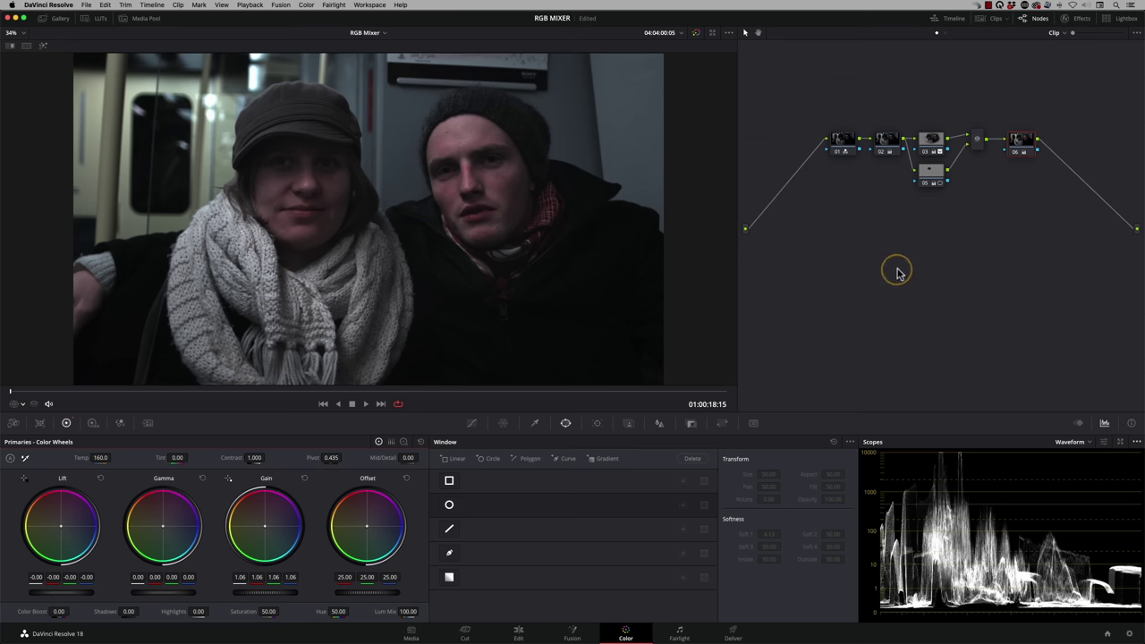
key("alt+s")
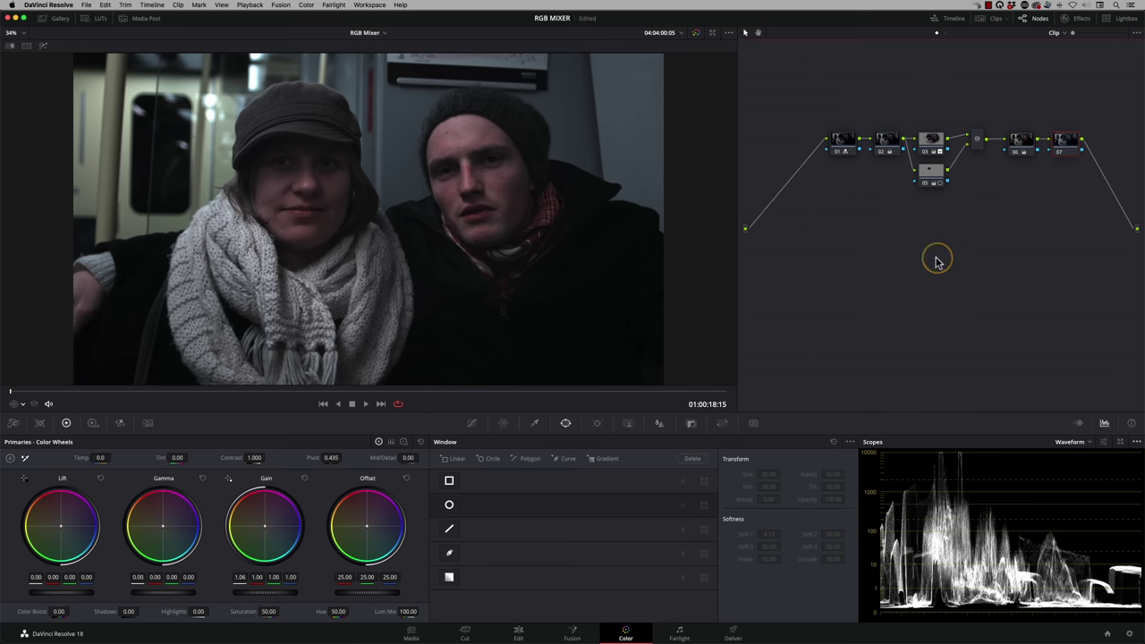
Show node 07's Color Warper hue-saturation grid and toggle Shift+D bypass to compare before and after.
left_click(505, 423)
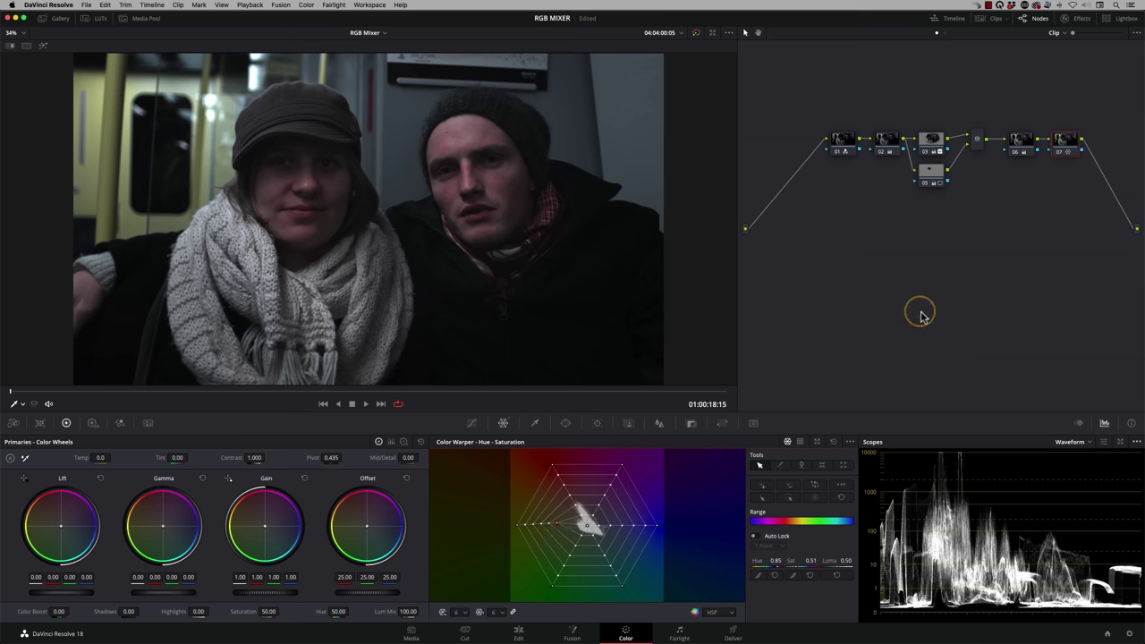
key("shift+d")
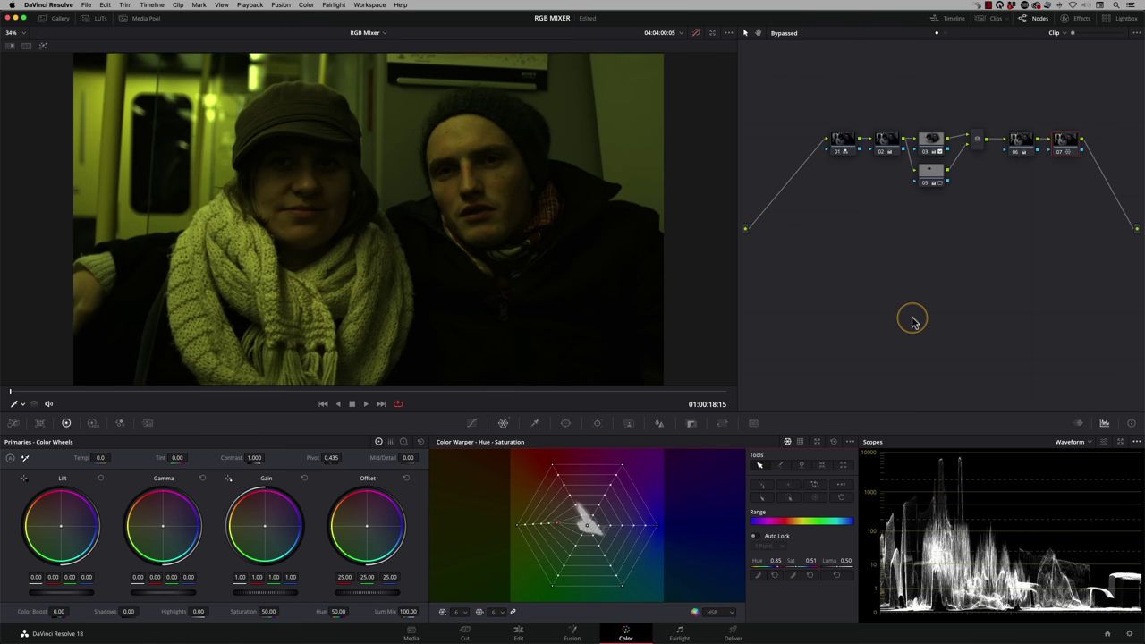
key("shift+d")
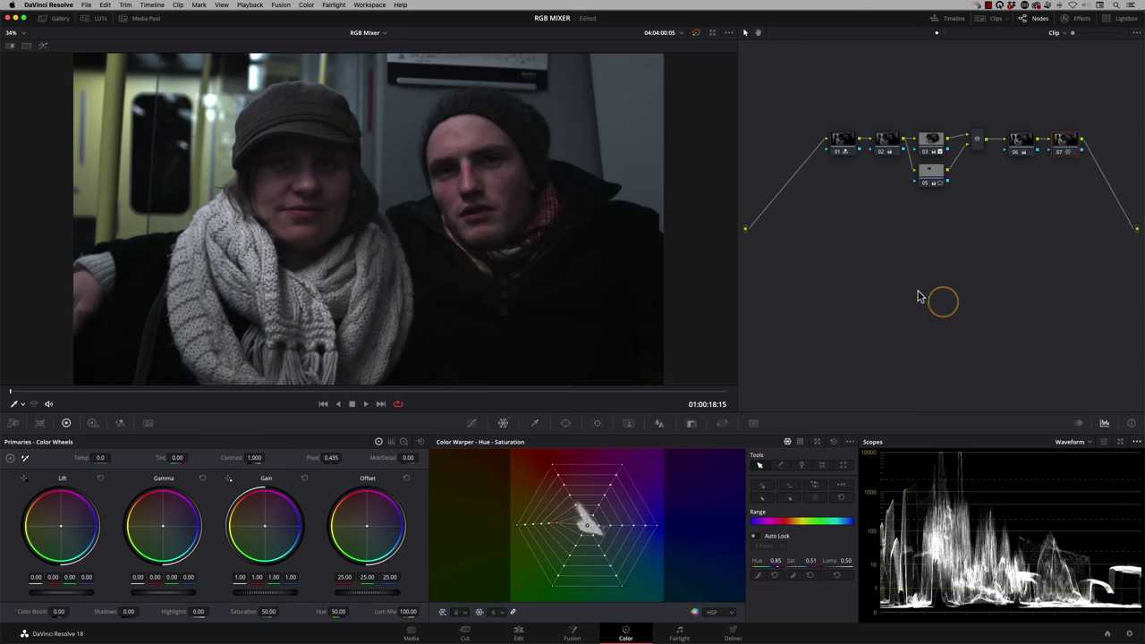